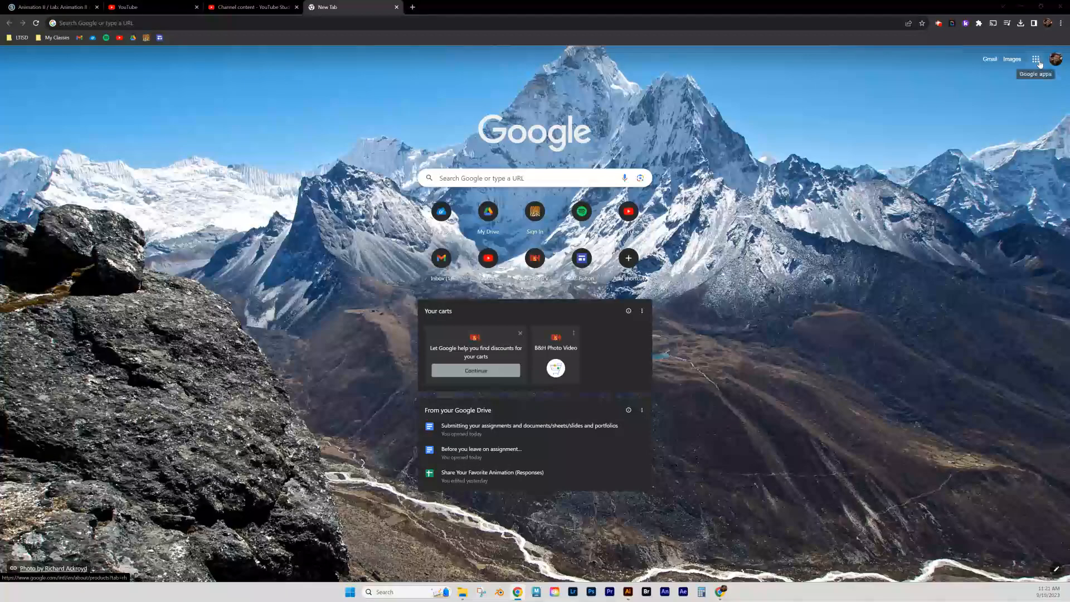
Open Google Sites from the Google apps grid in Chrome.
click(1039, 63)
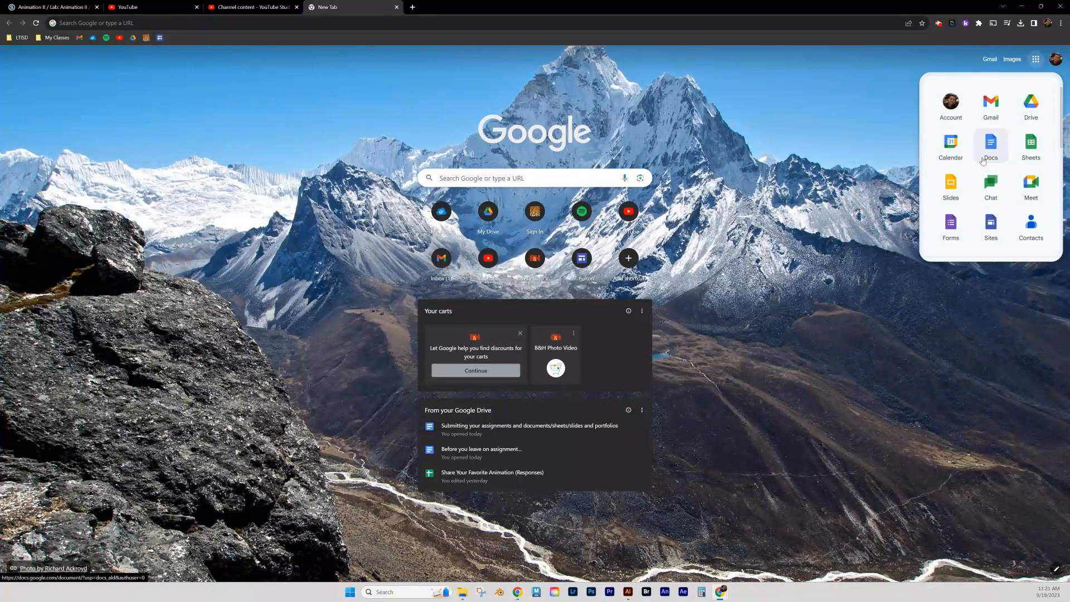
click(984, 229)
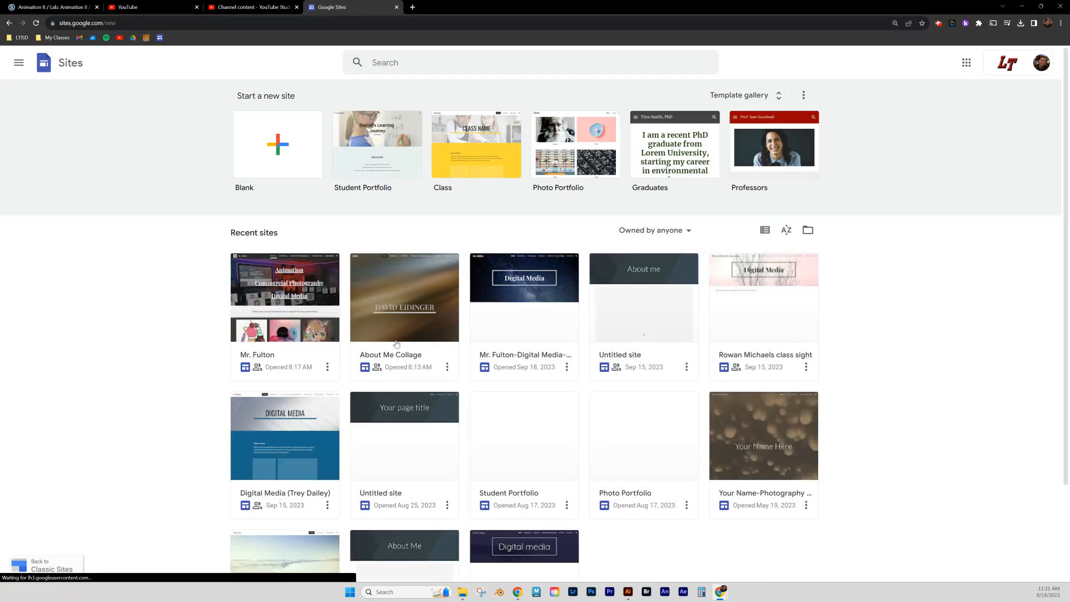
Browse the full template gallery's Education, Personal, Work and Small business sections.
scroll(396, 344, down, 2)
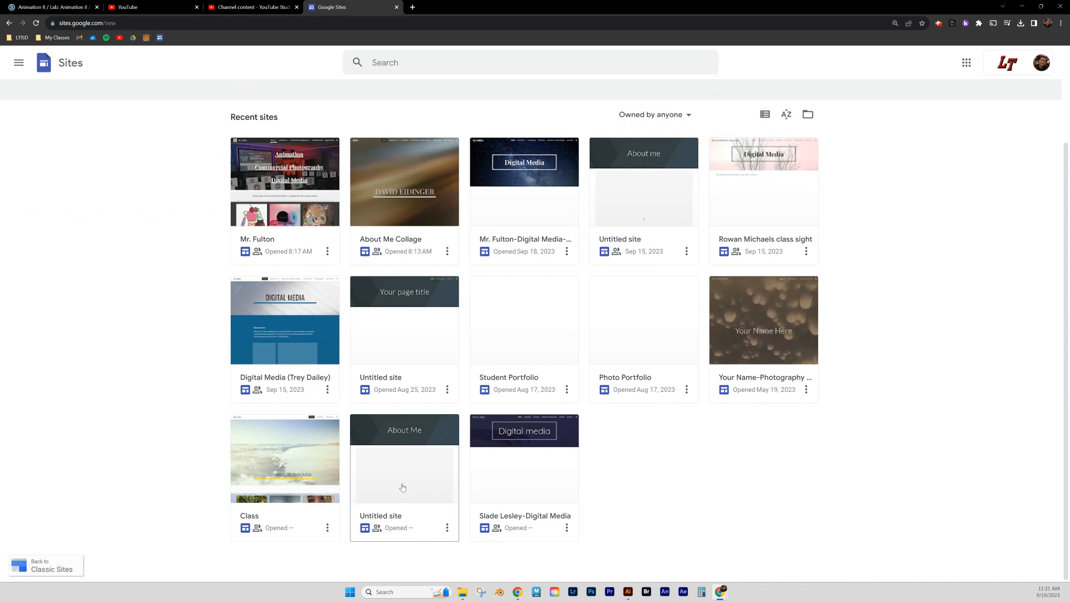
scroll(290, 456, up, 2)
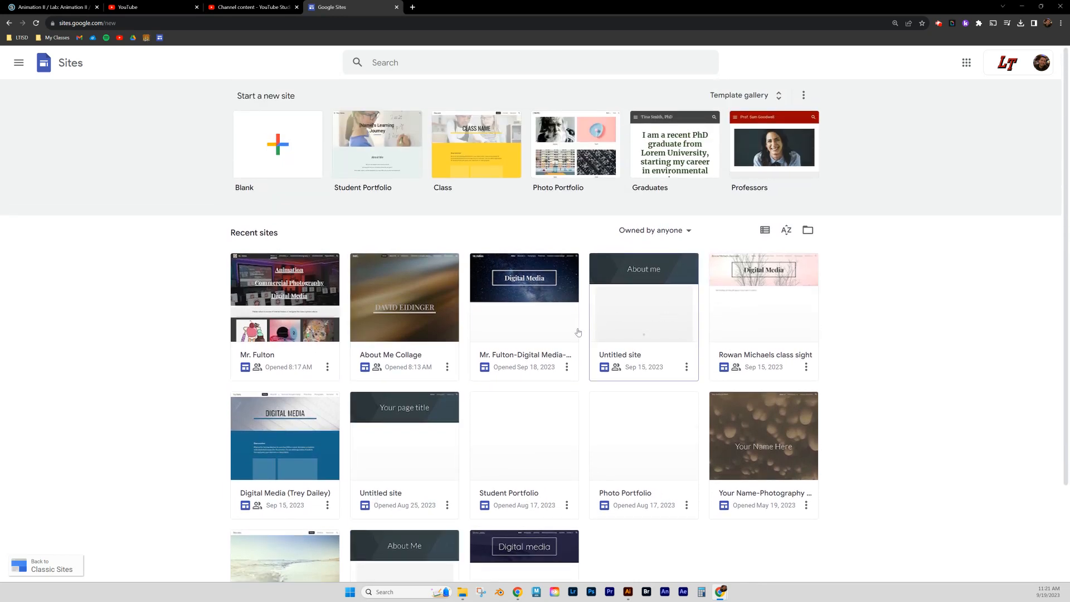
click(769, 96)
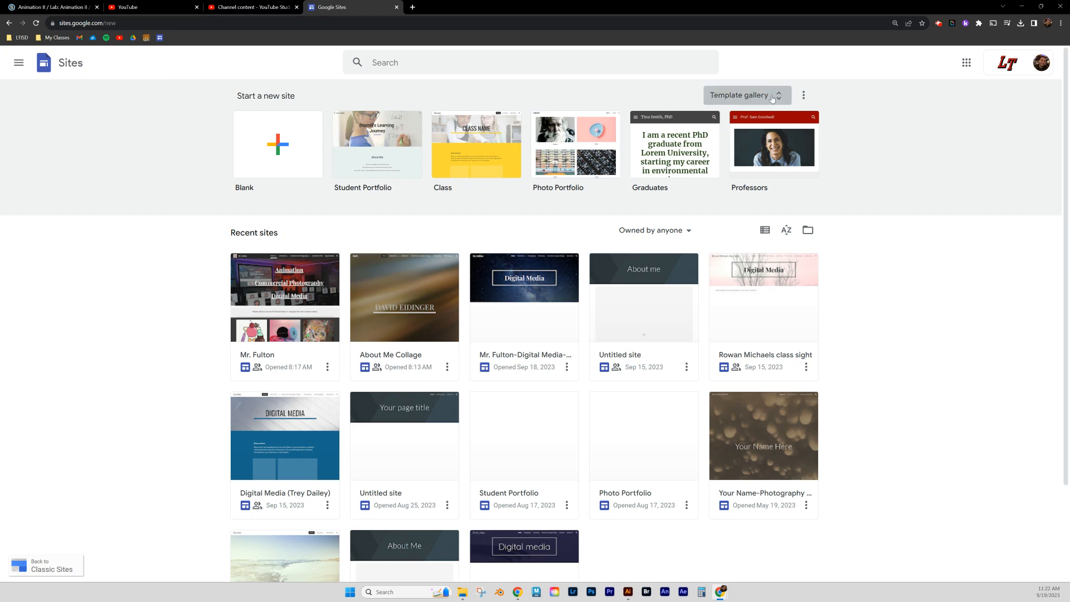
scroll(535, 217, down, 5)
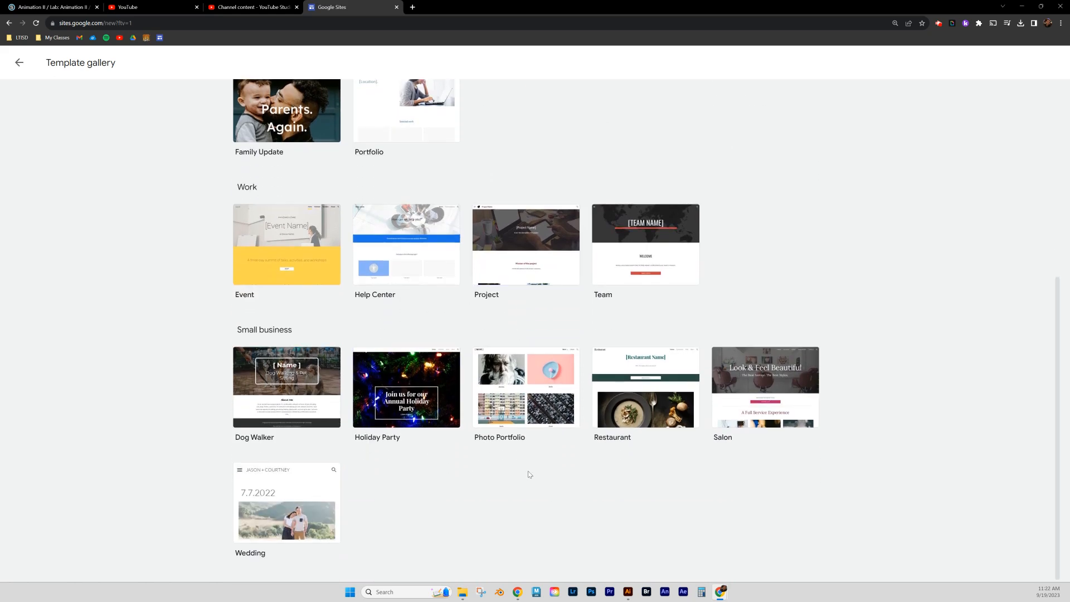
scroll(514, 471, up, 5)
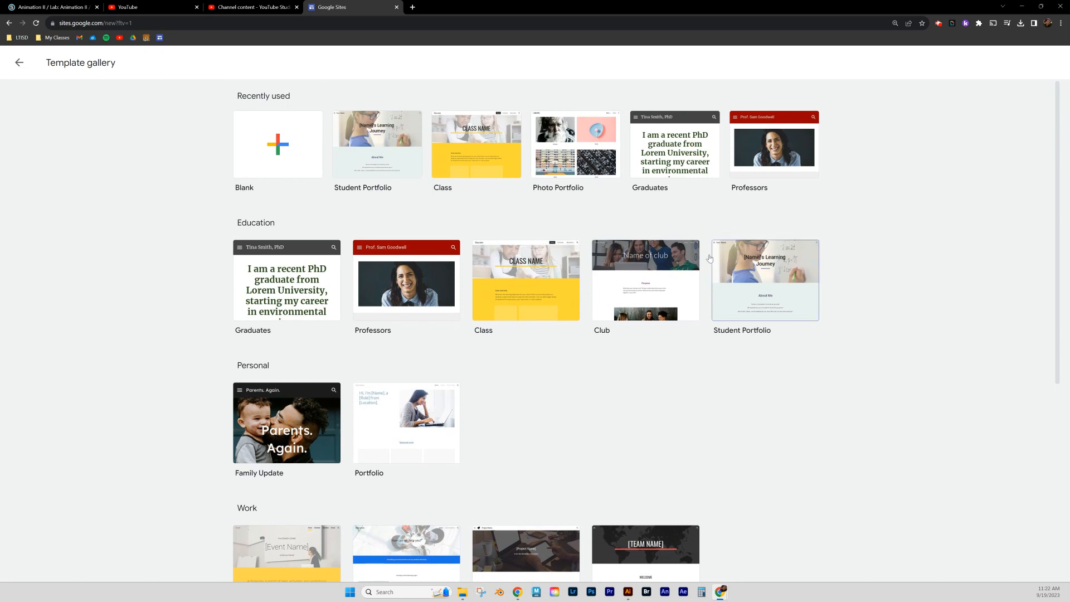
Start a blank site and enter the teacher's name plus 'Sample' as the header site name.
click(278, 155)
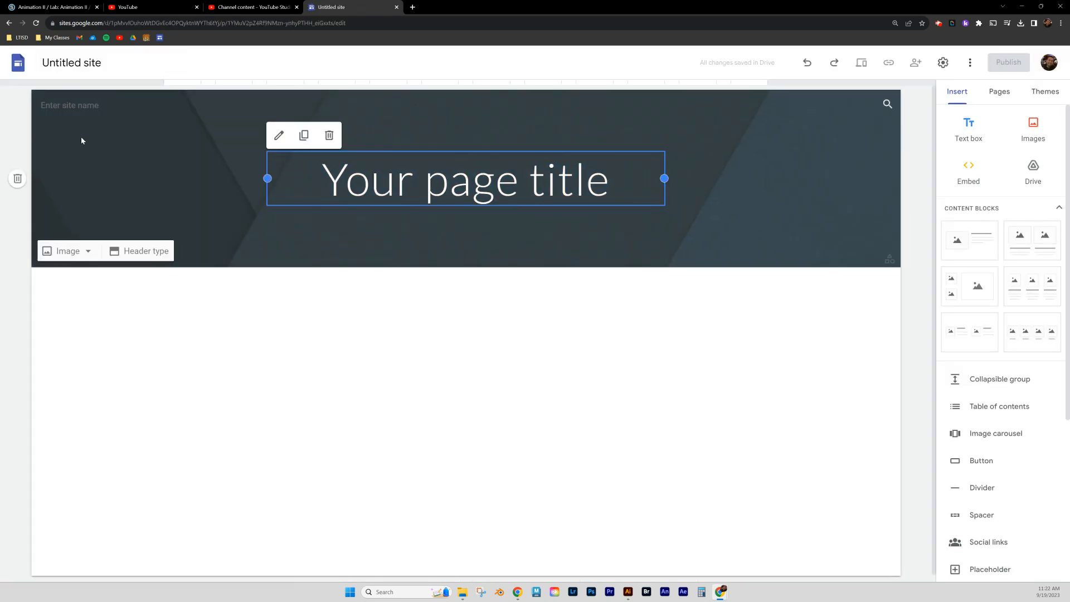
click(73, 106)
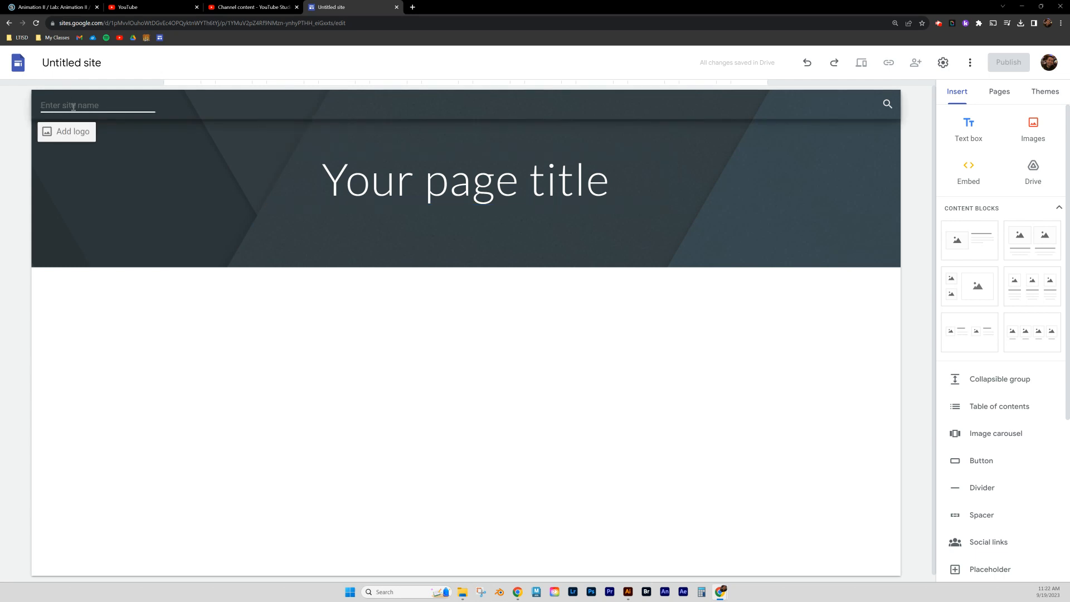
text(M)
key(space)
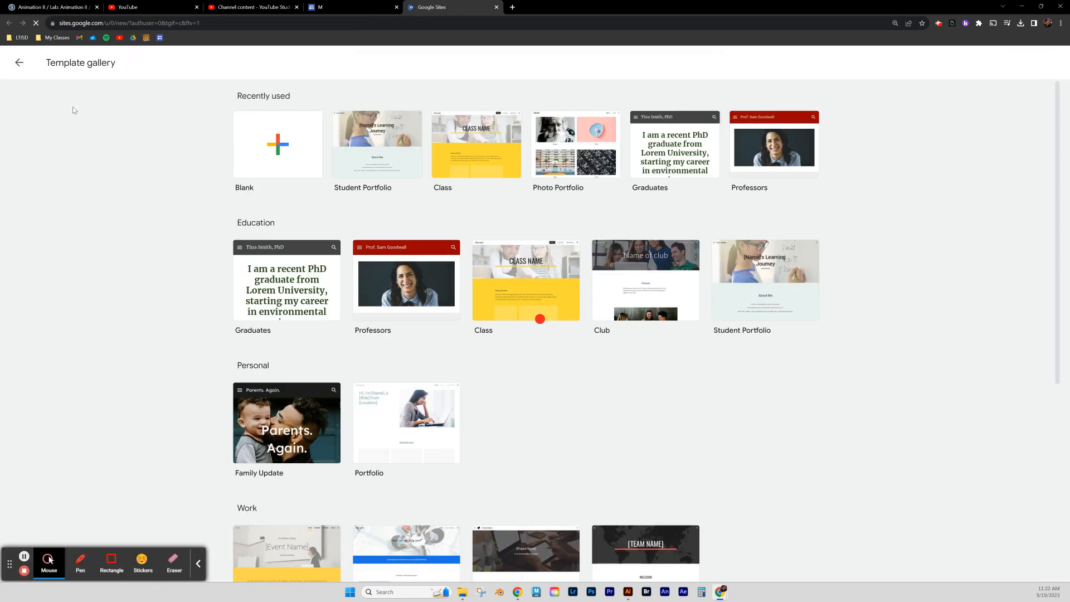
click(351, 6)
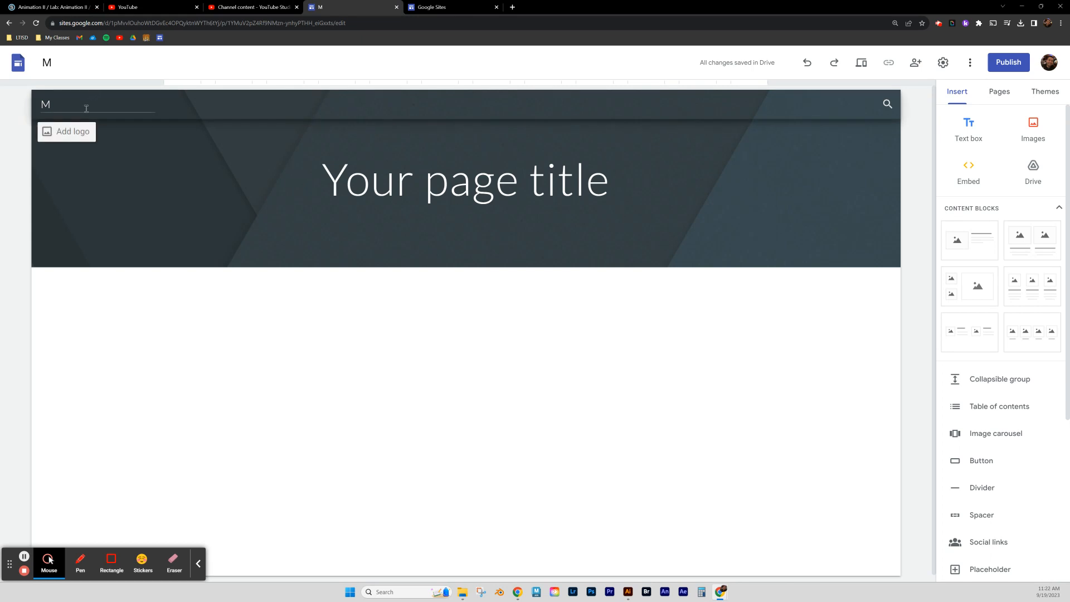
click(86, 108)
text(r. Fulton- Sample)
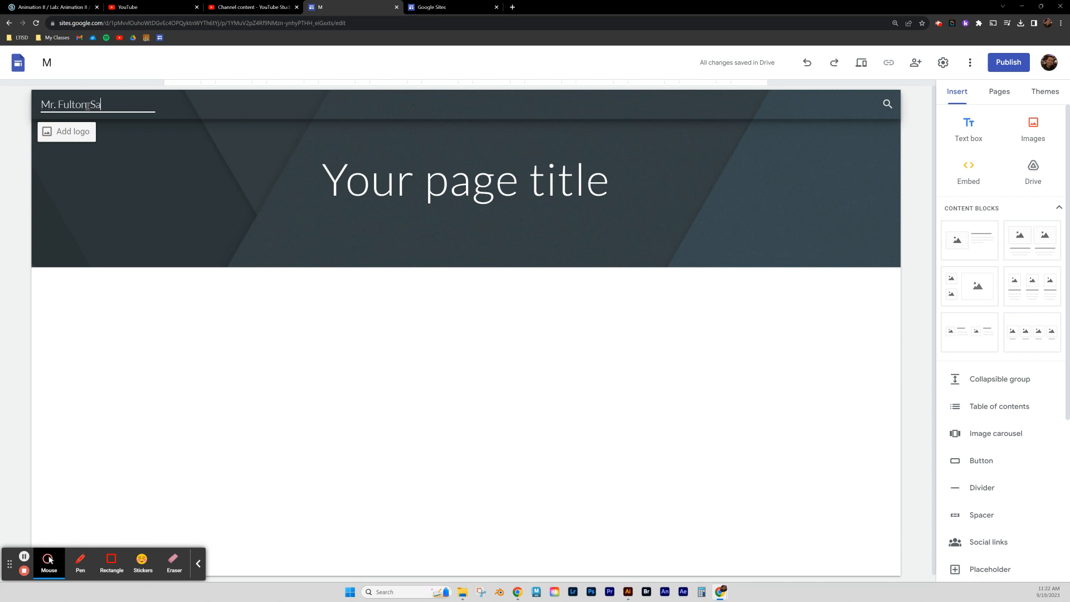
click(152, 172)
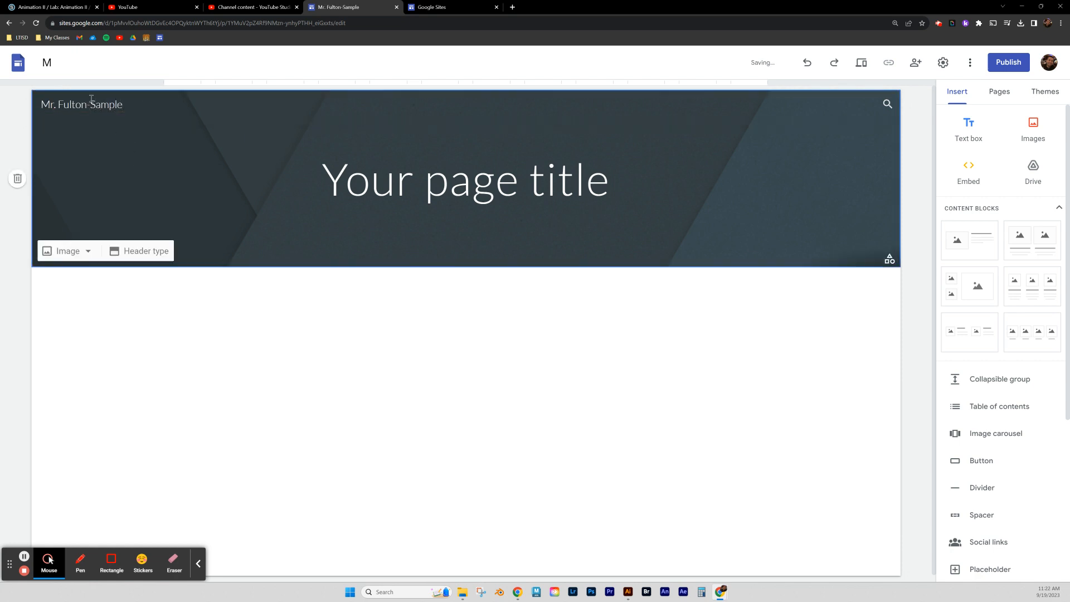
Rename the site document to the teacher's name followed by '- Sample'.
click(70, 61)
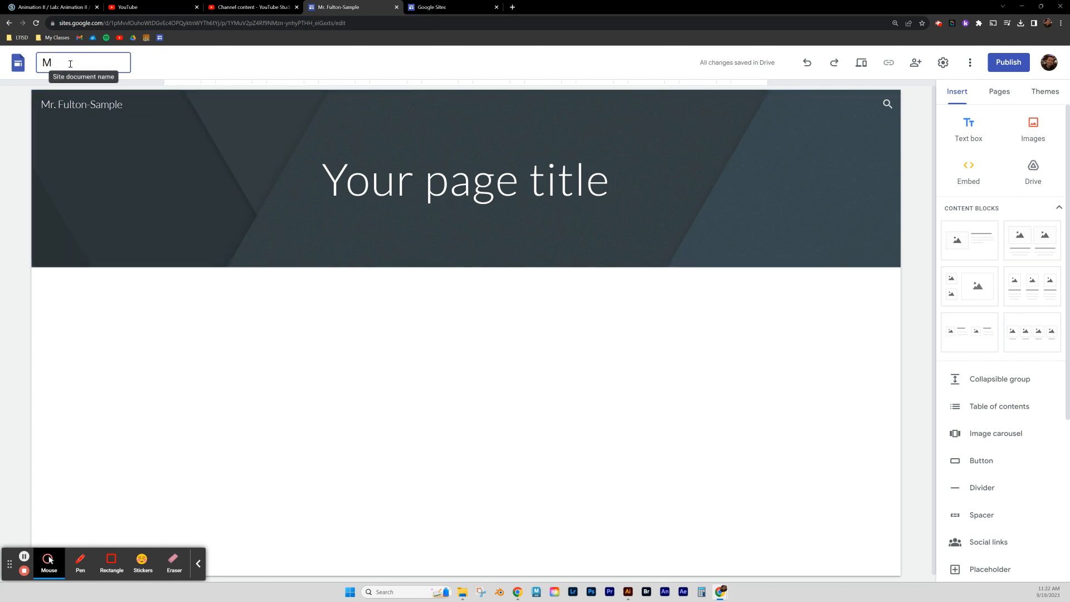
text(Mr. Fulton- Sample)
click(217, 213)
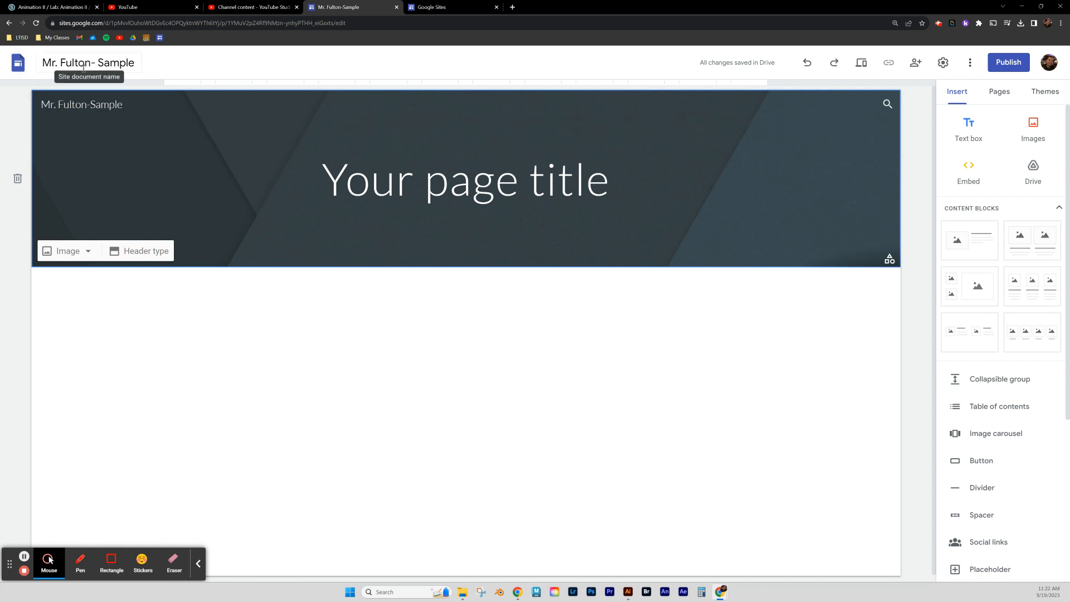
Replace the 'Your page title' placeholder with 'Digital Media'.
click(410, 187)
click(410, 188)
double_click(411, 187)
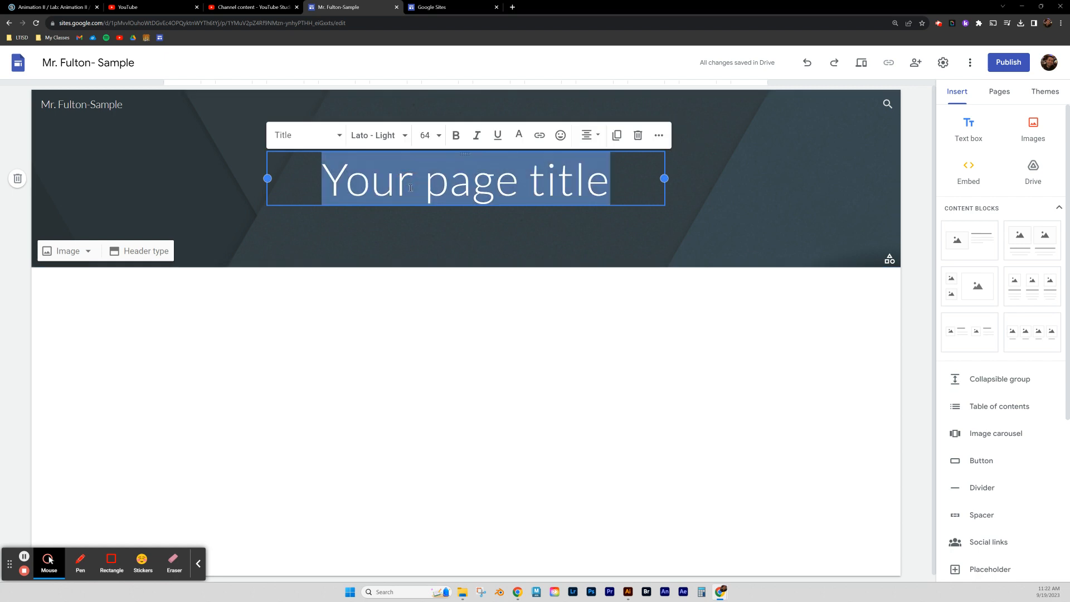
click(410, 187)
double_click(410, 188)
text(Di)
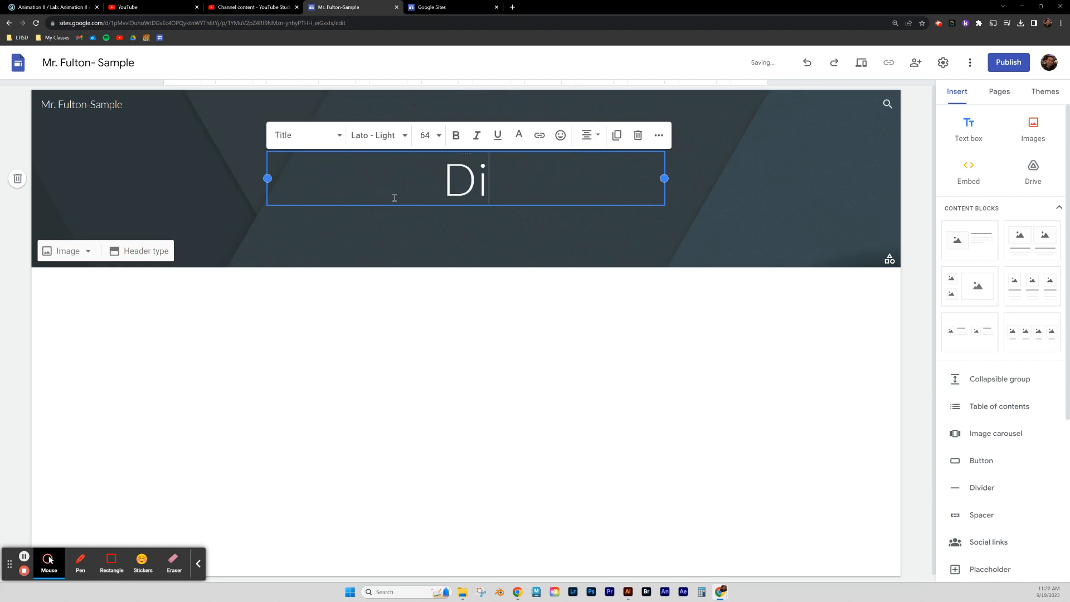
text(git)
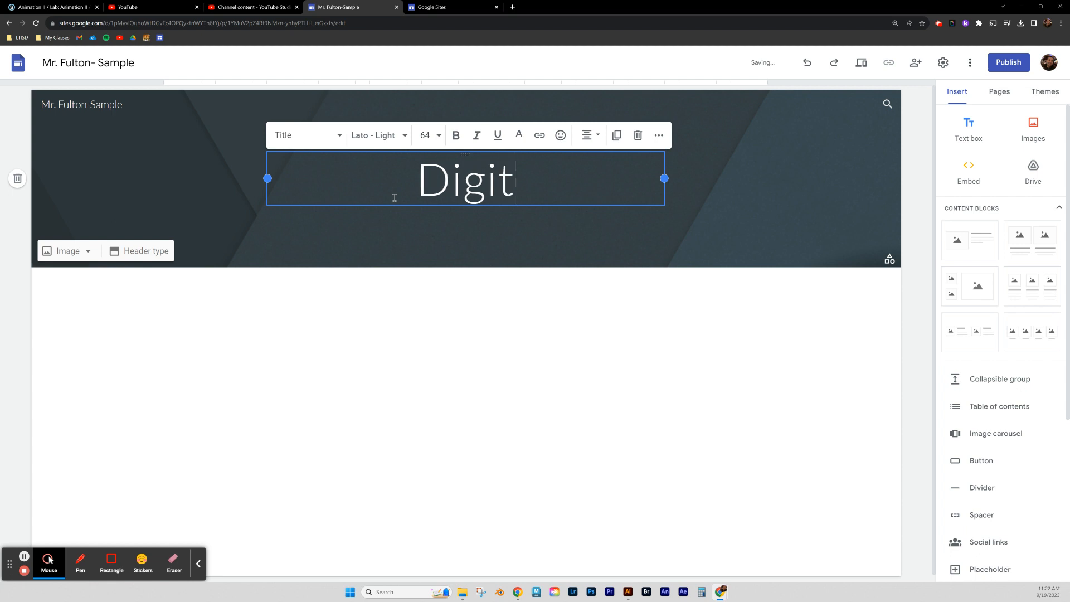
text(al Media)
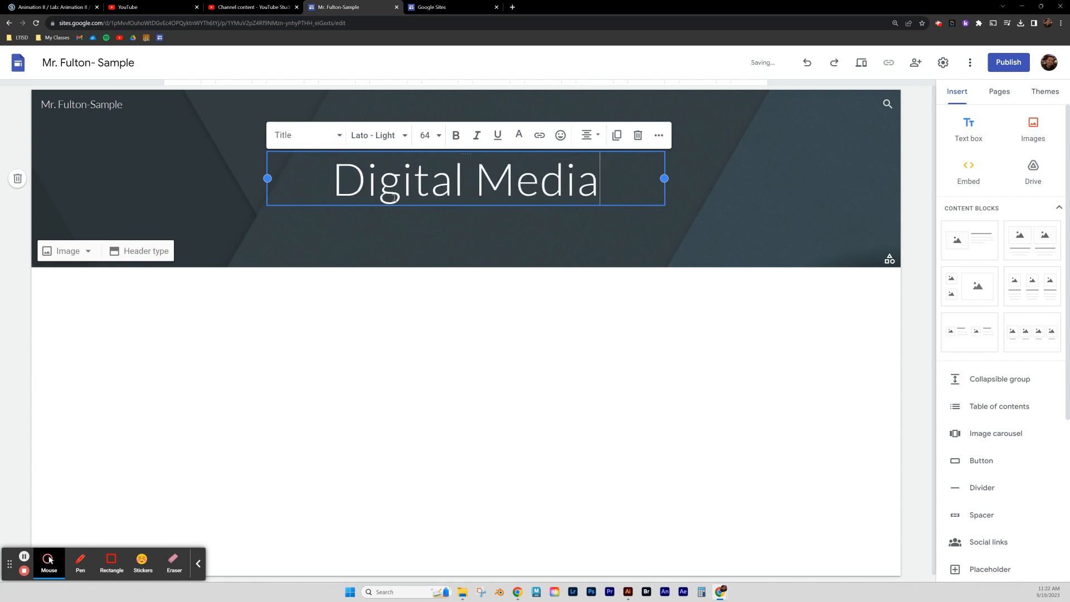
click(402, 258)
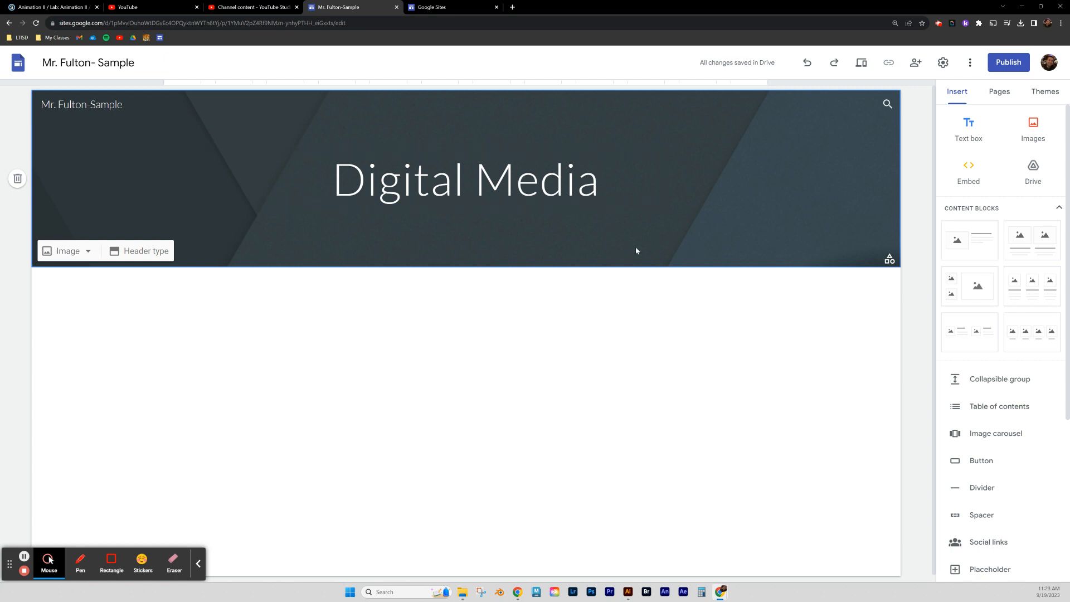
click(83, 255)
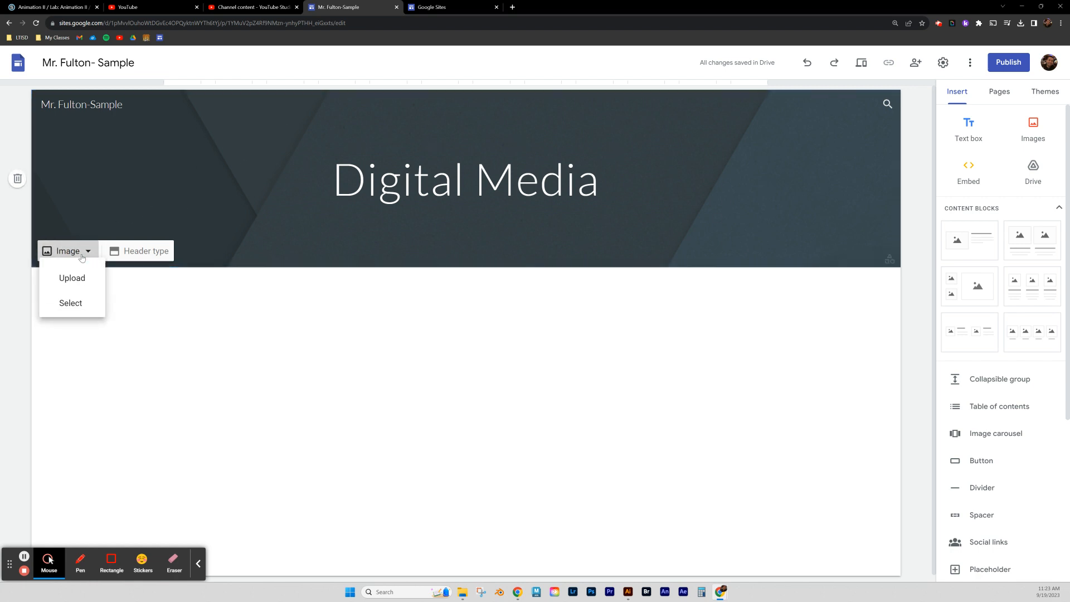
Set a dark lake photo from the image gallery as the header background.
click(77, 314)
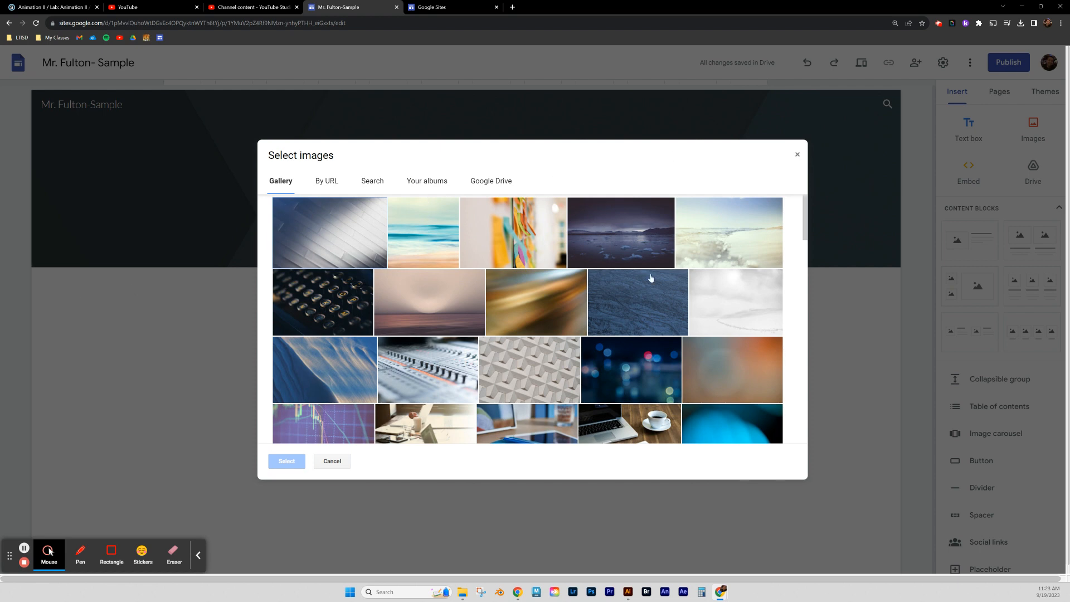
click(601, 262)
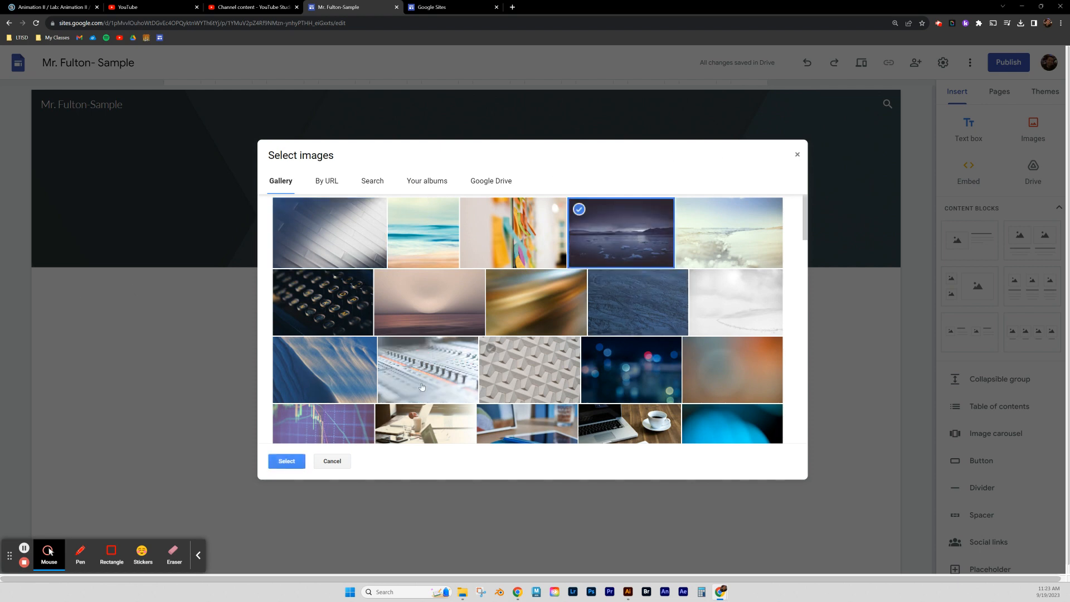
click(287, 462)
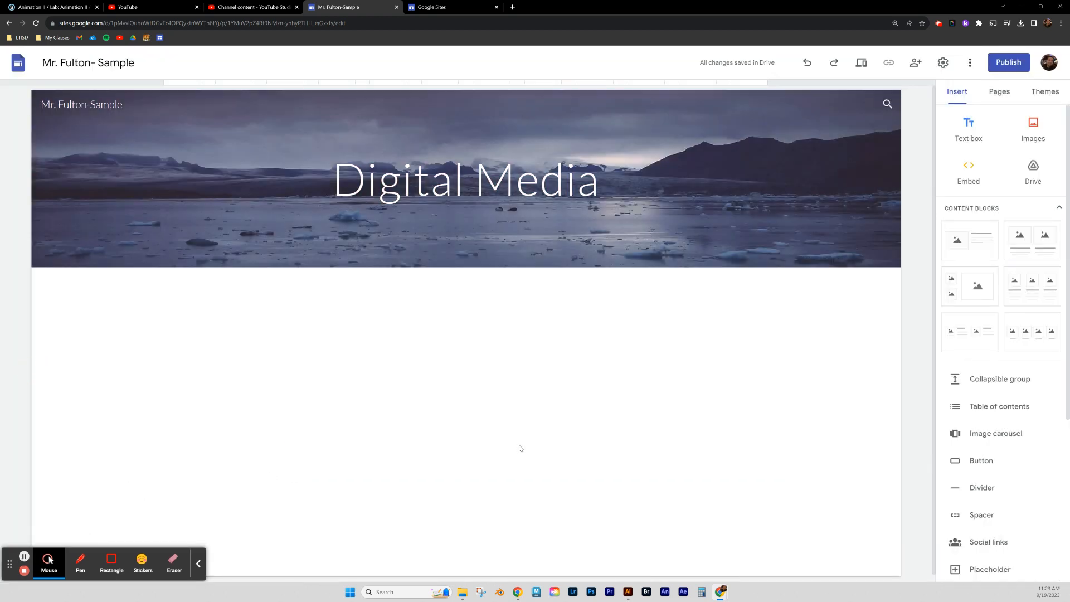
Switch the header type to Large banner after trying Cover and Banner.
mouse_move(349, 249)
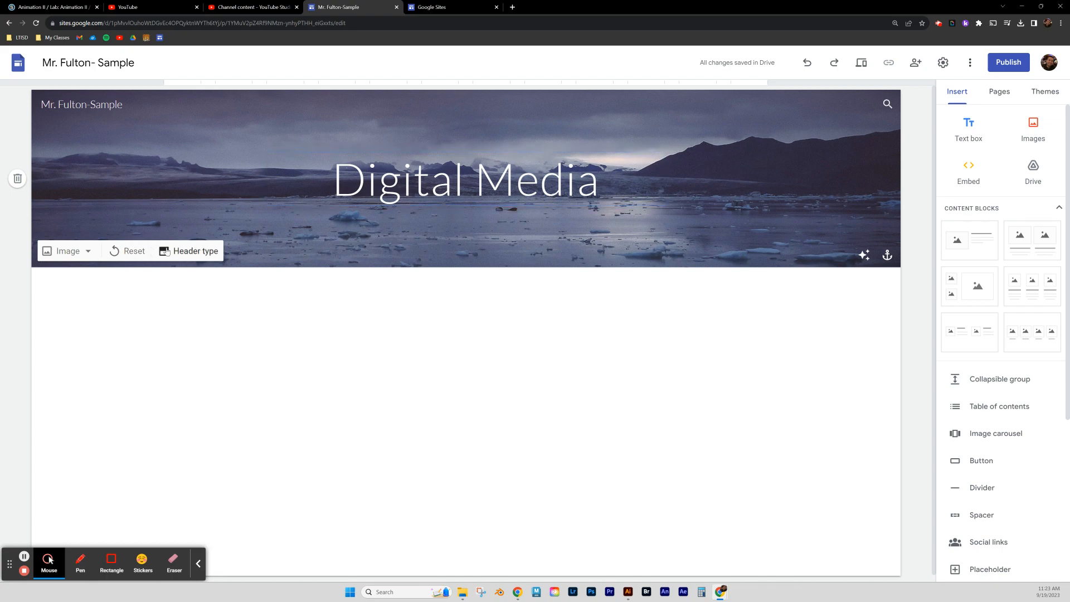
click(191, 250)
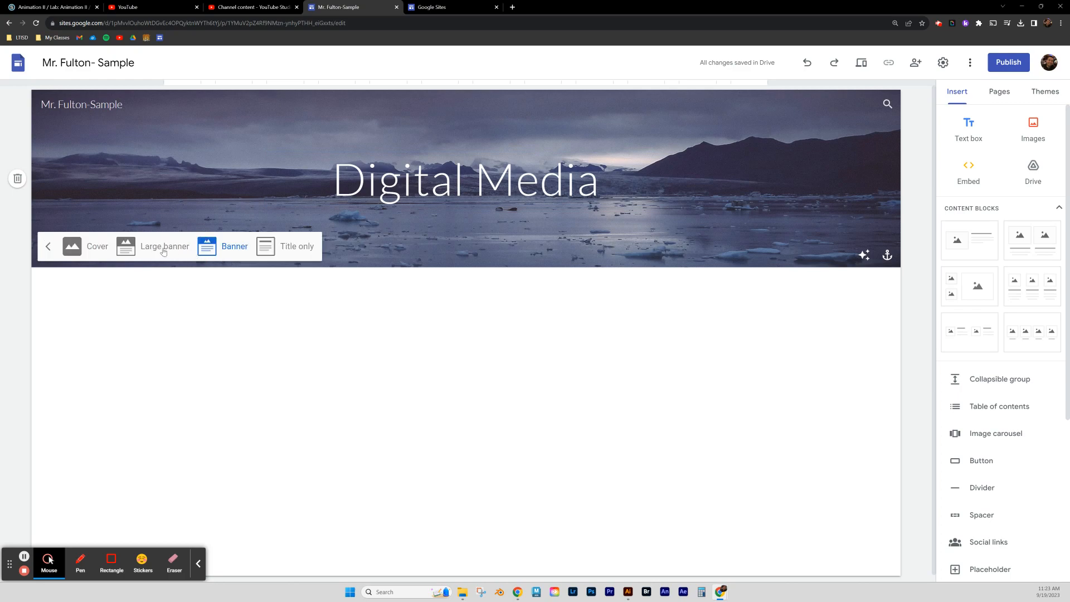
click(98, 250)
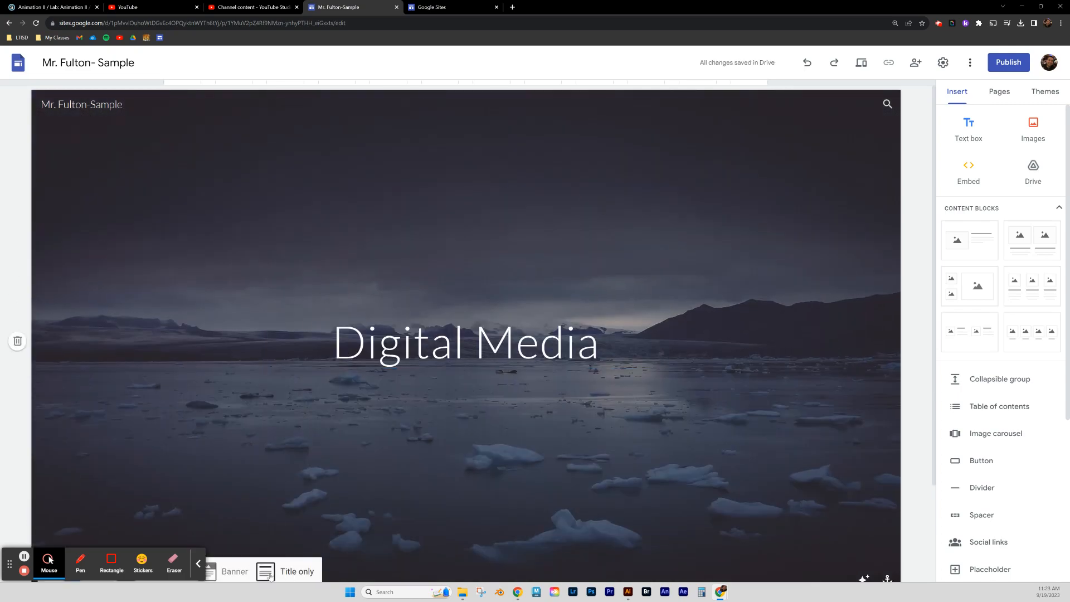
click(238, 571)
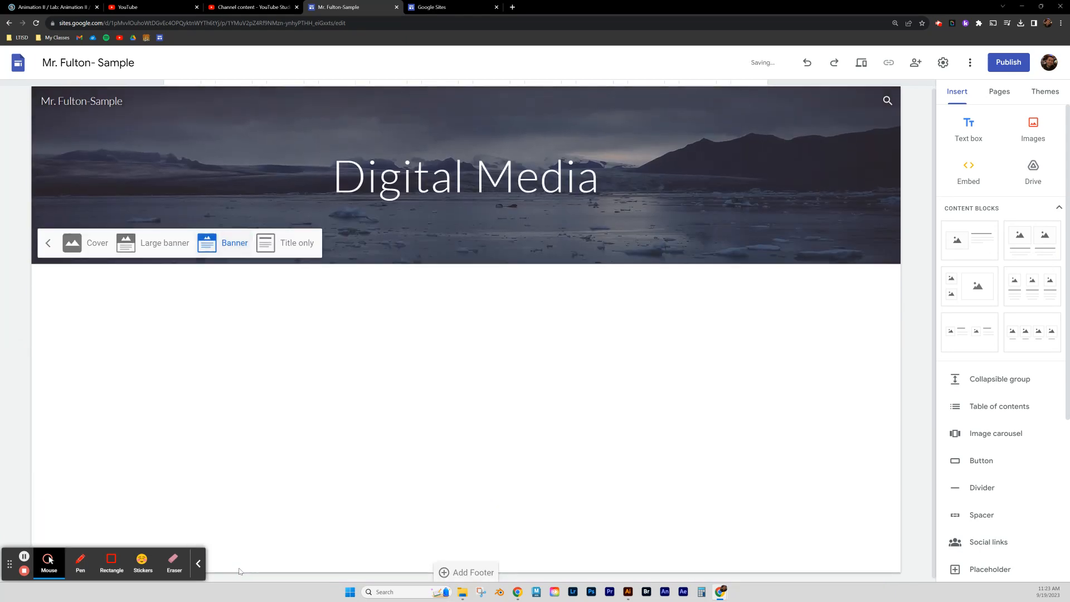
click(162, 243)
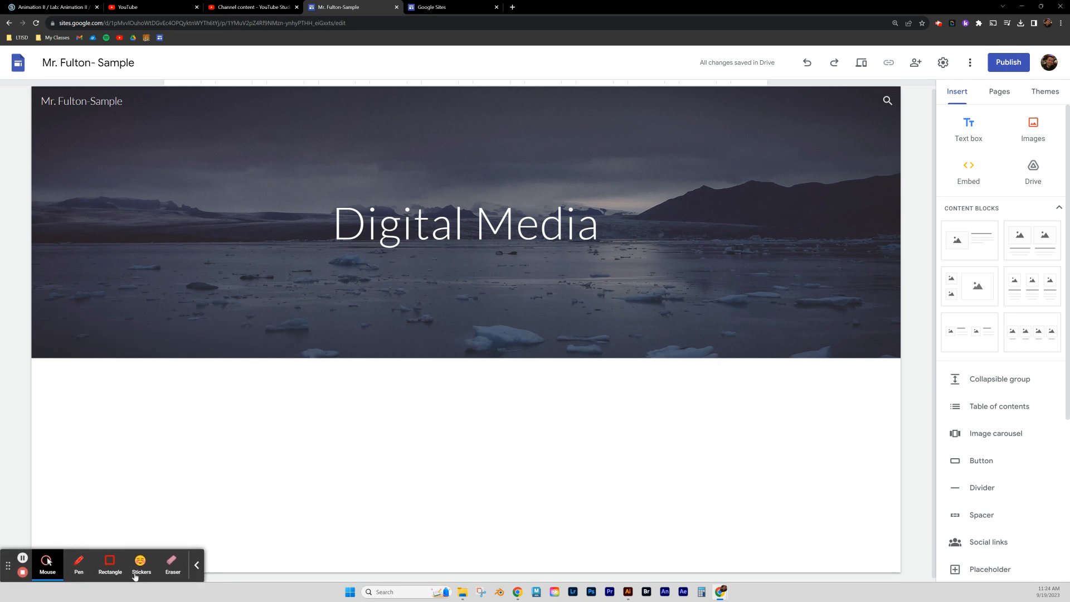
click(196, 565)
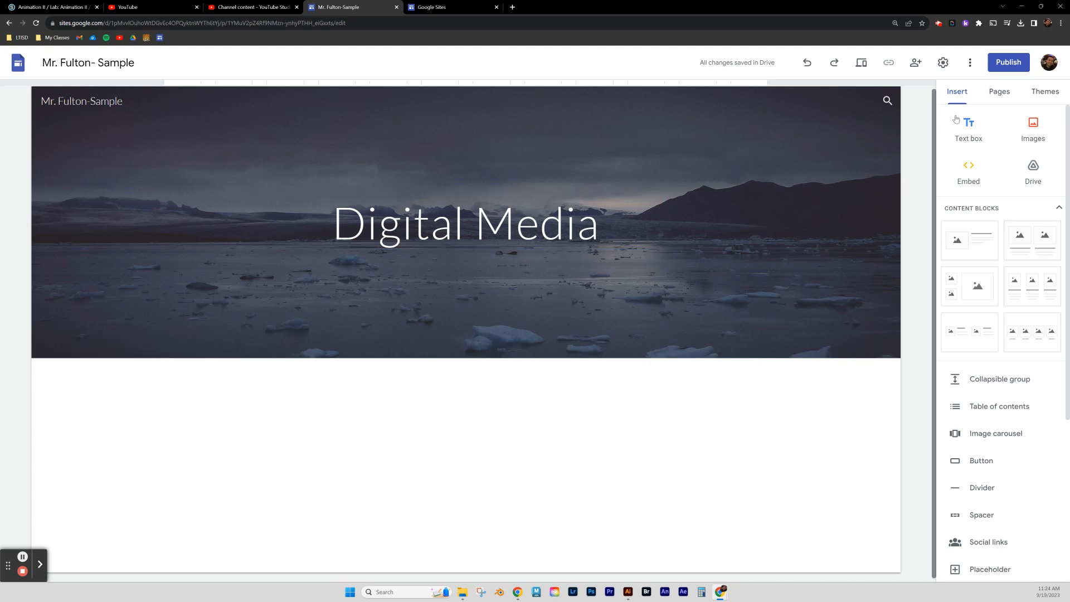
Preview the Aristotle, Level and Vision themes, then apply Diplomat.
click(1049, 92)
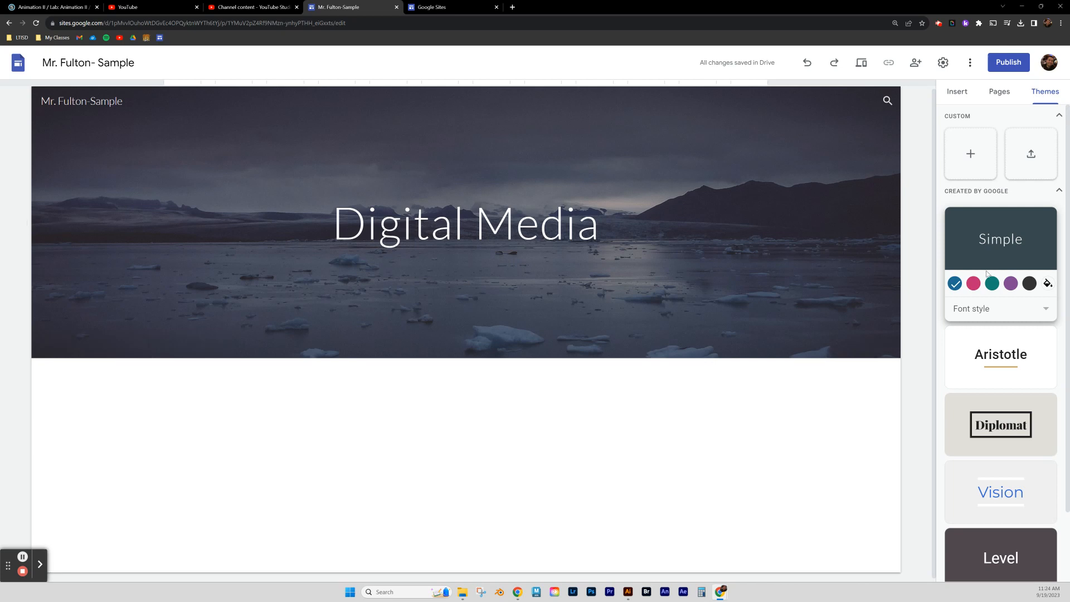
click(999, 360)
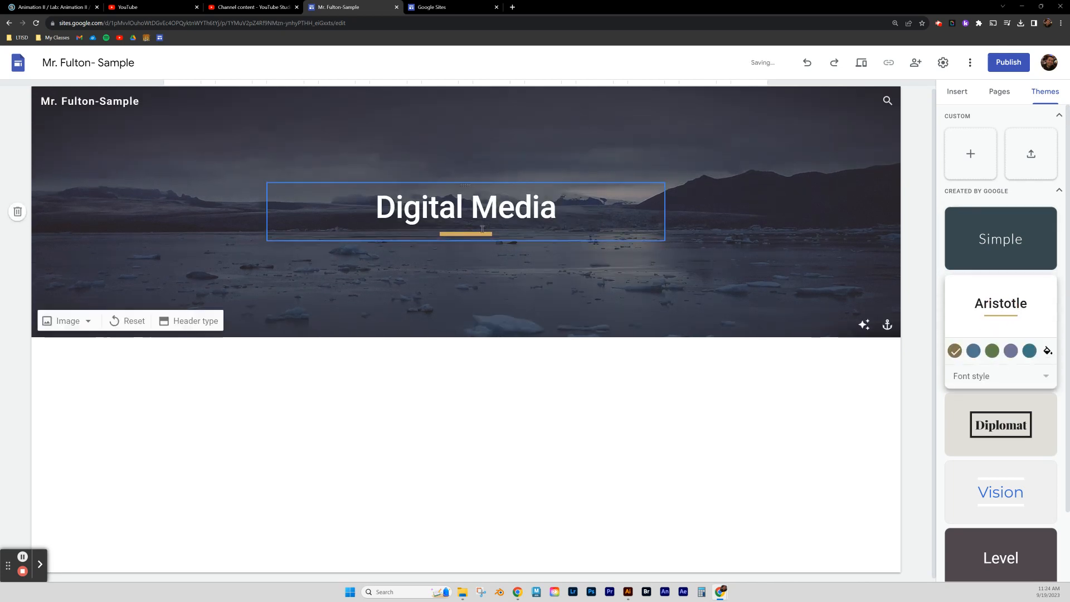
click(1001, 427)
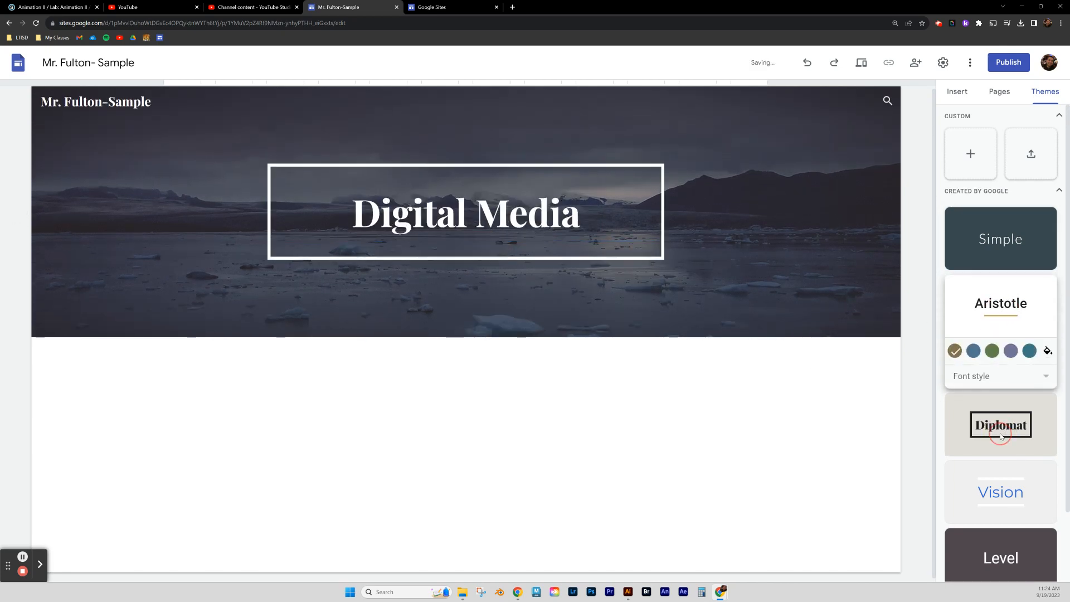
scroll(995, 444, down, 1)
scroll(995, 444, down, 1)
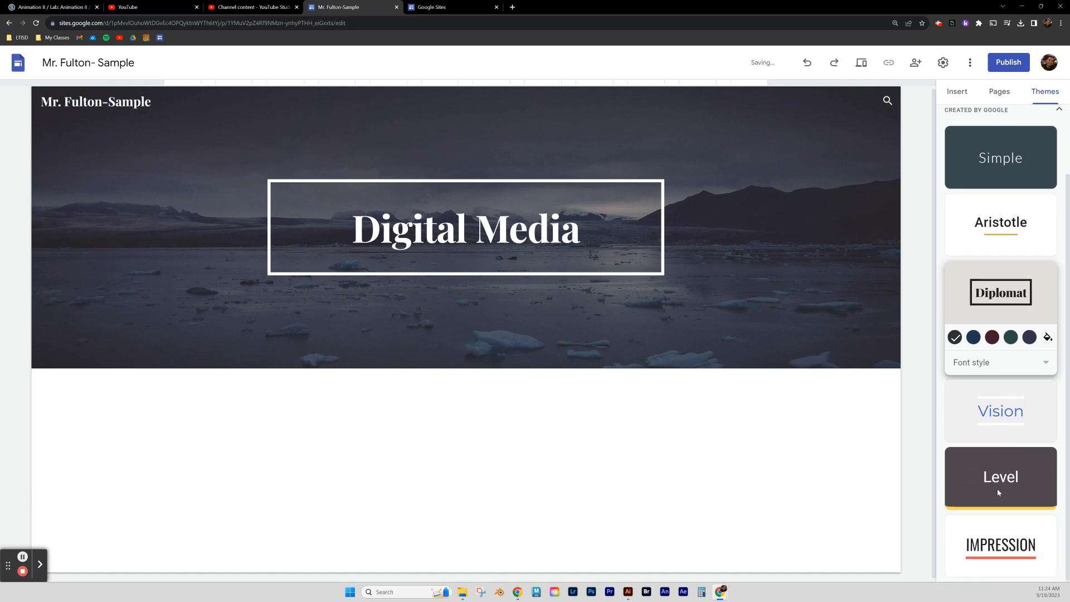
click(1009, 475)
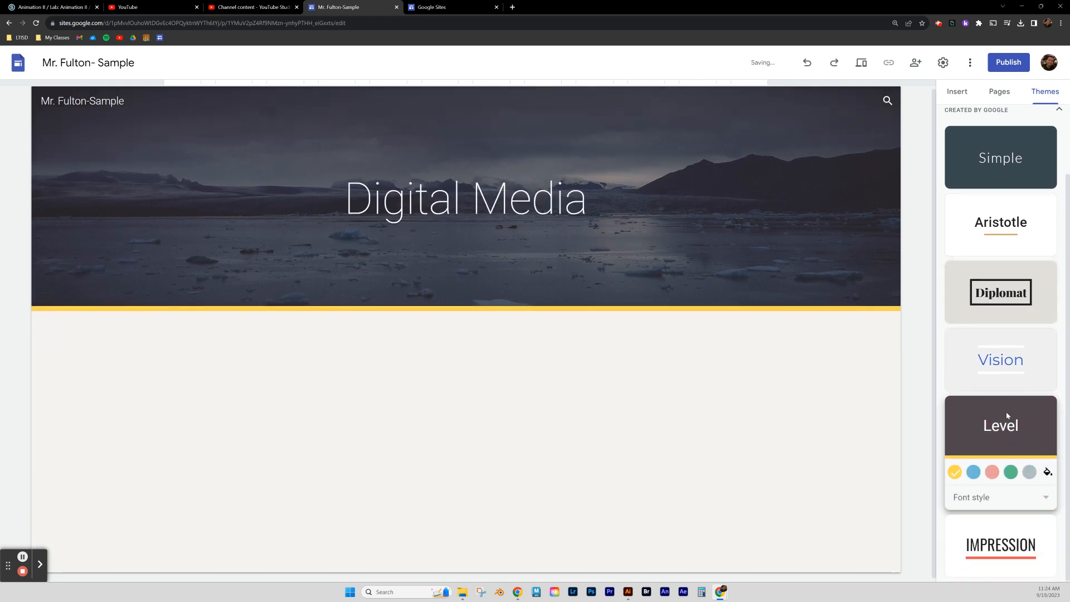
click(1005, 382)
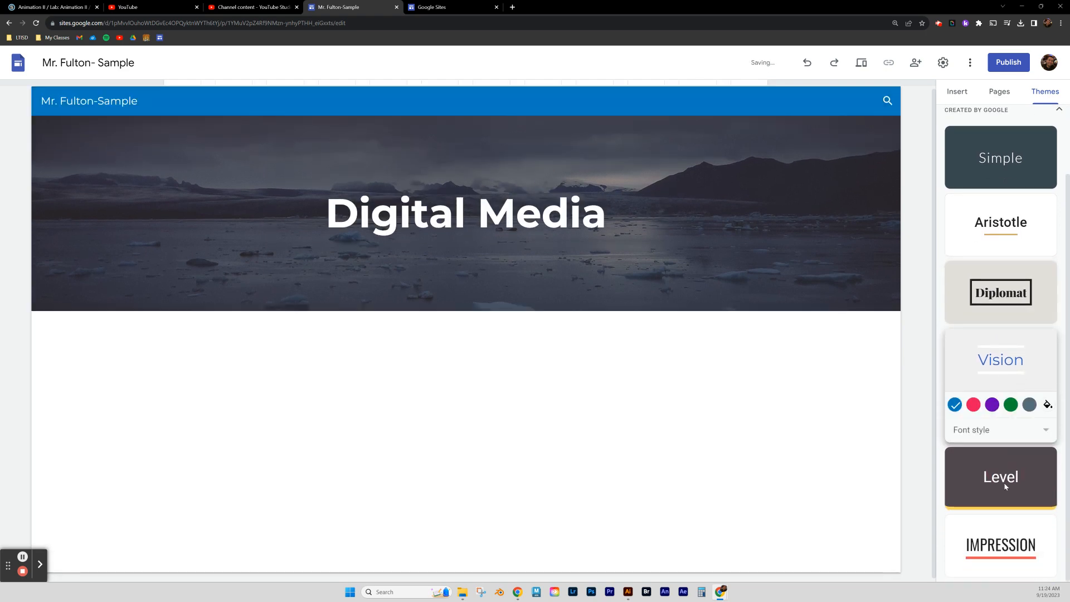
click(993, 288)
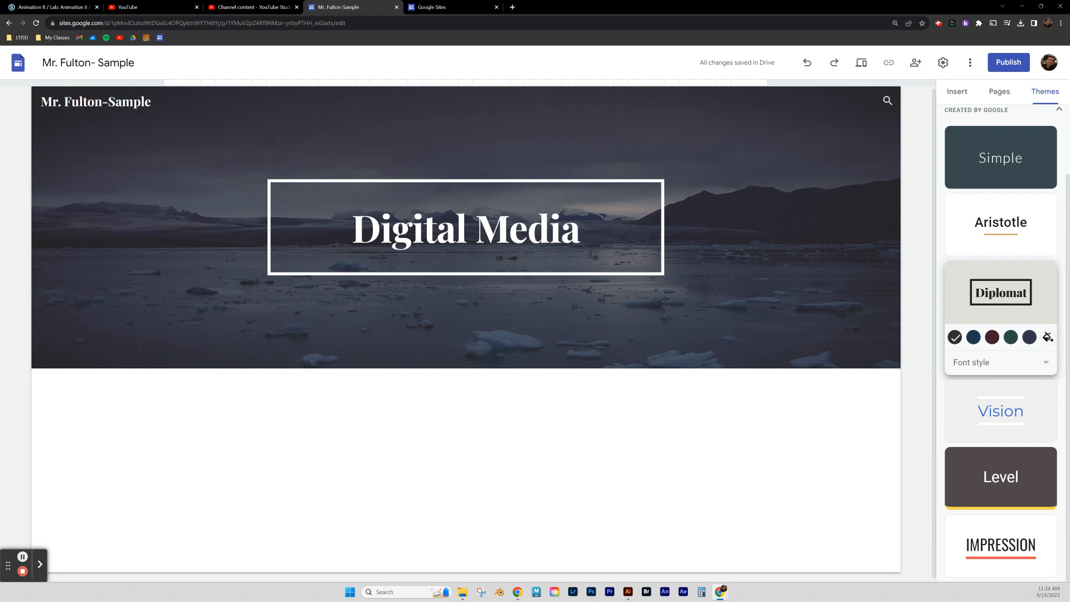
Set the Diplomat theme's font style to Classic.
click(1045, 363)
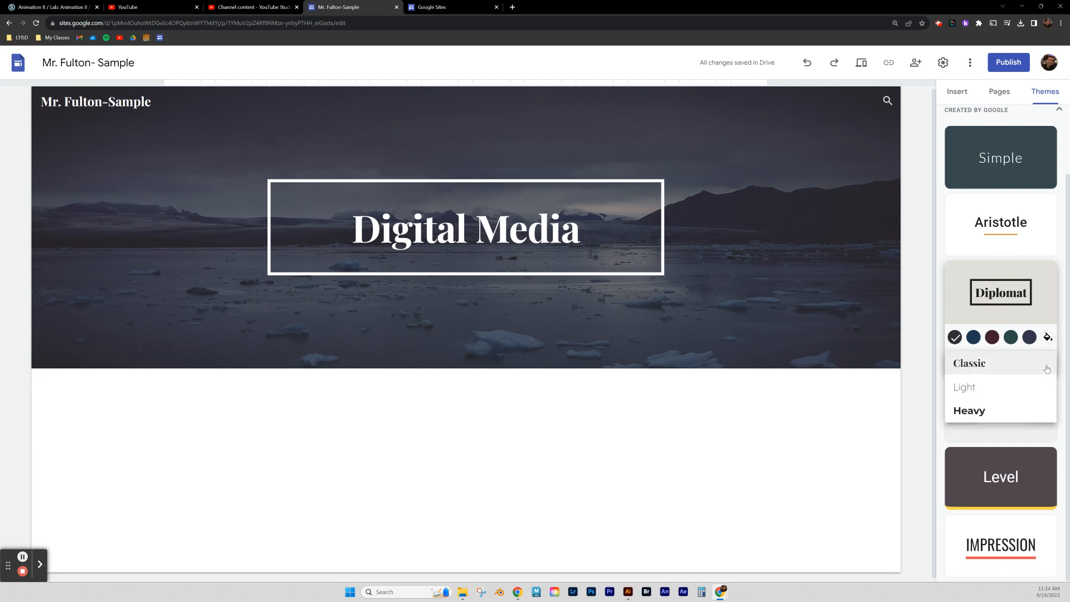
click(1046, 365)
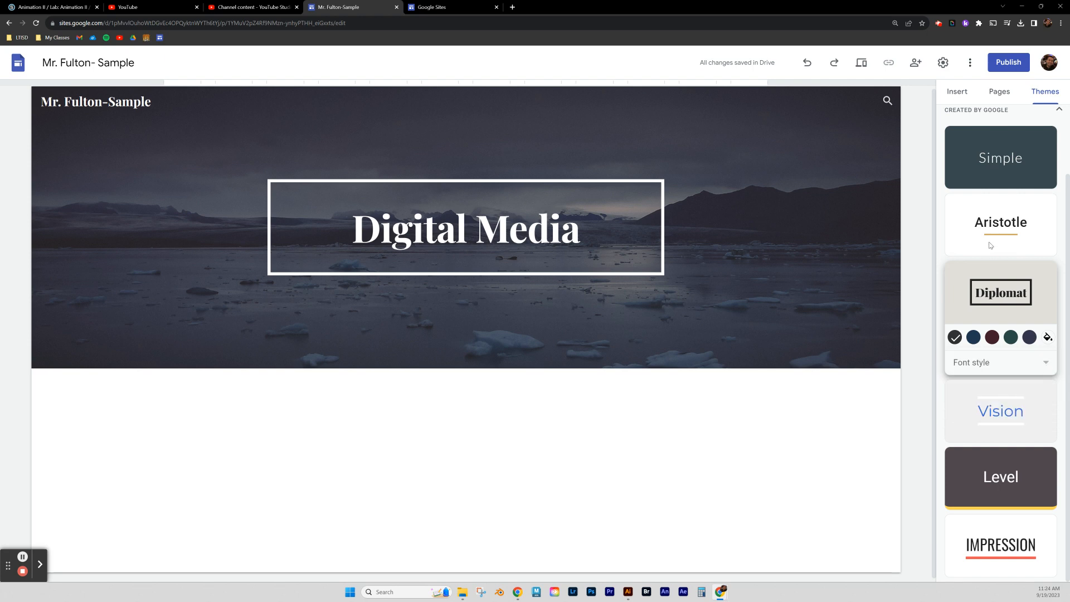
scroll(997, 245, up, 2)
mouse_move(413, 308)
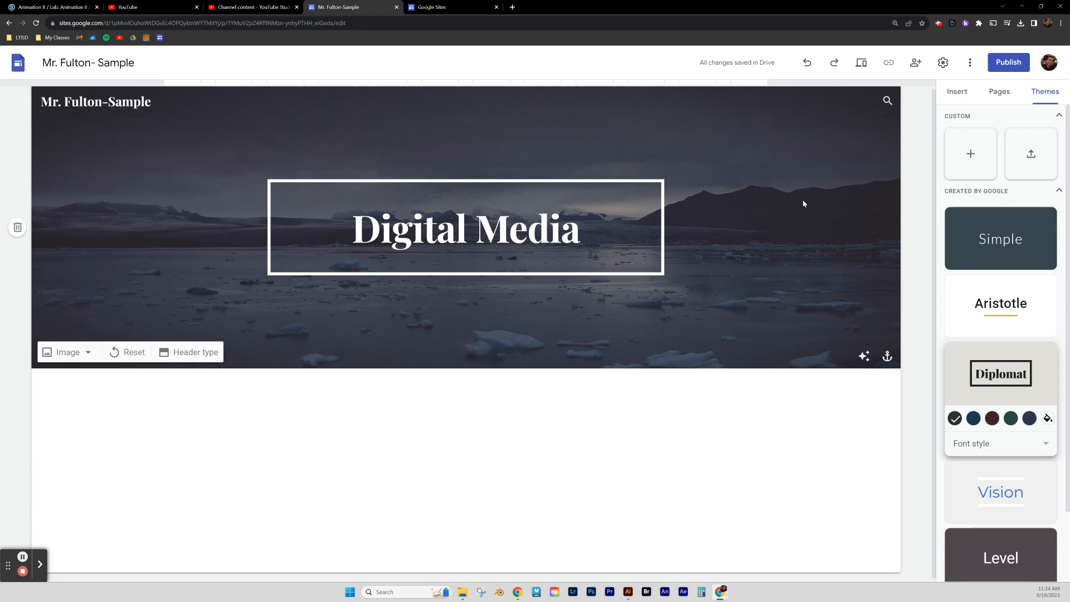
Create two new pages named About Me and Resumé from the Pages panel.
click(1001, 96)
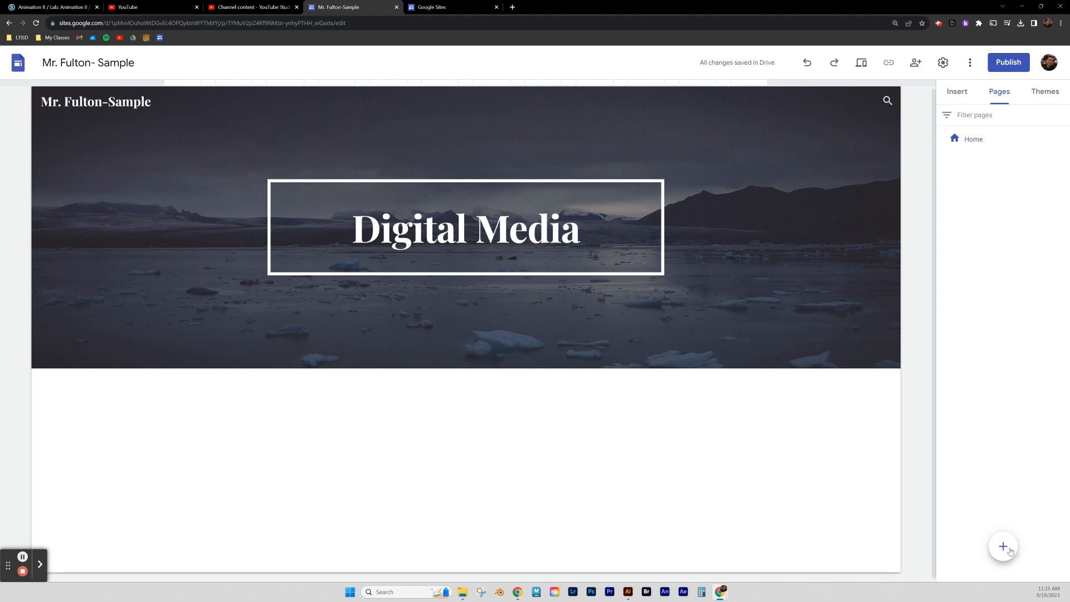
mouse_move(1006, 554)
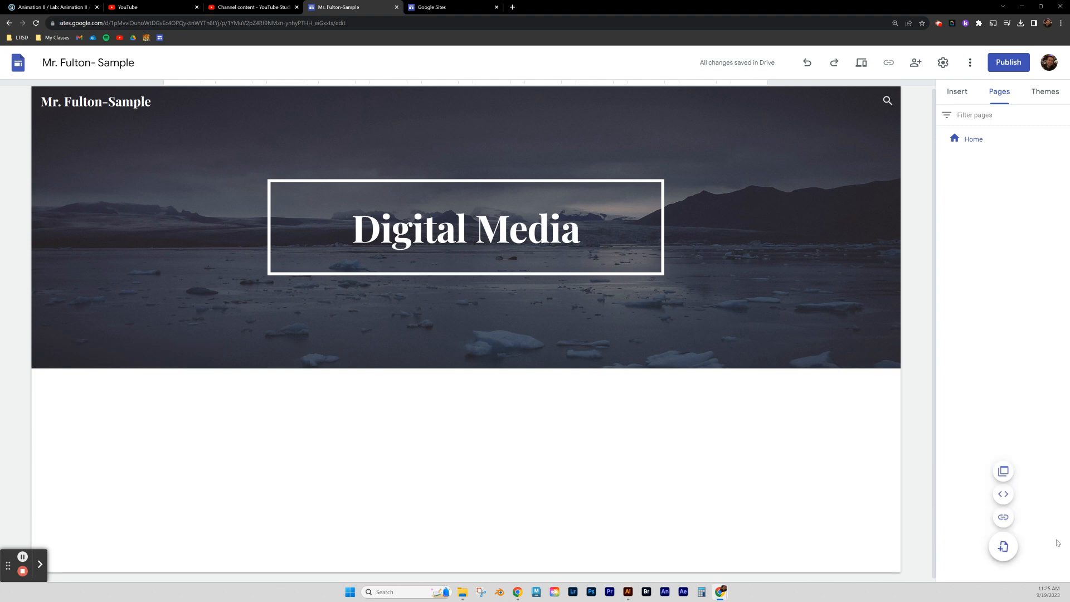
click(998, 550)
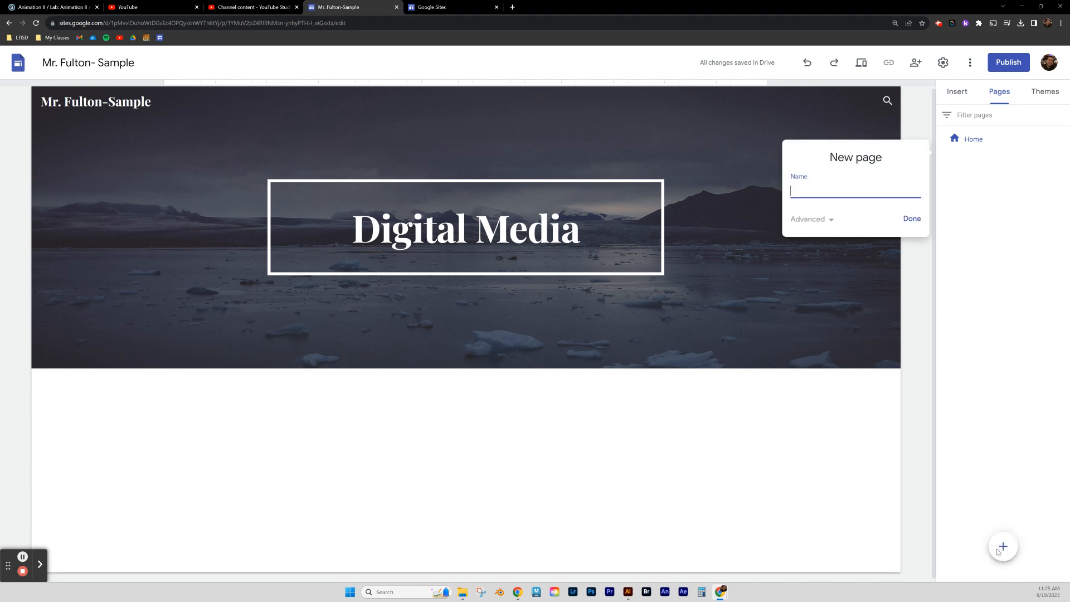
text(About Me)
click(912, 219)
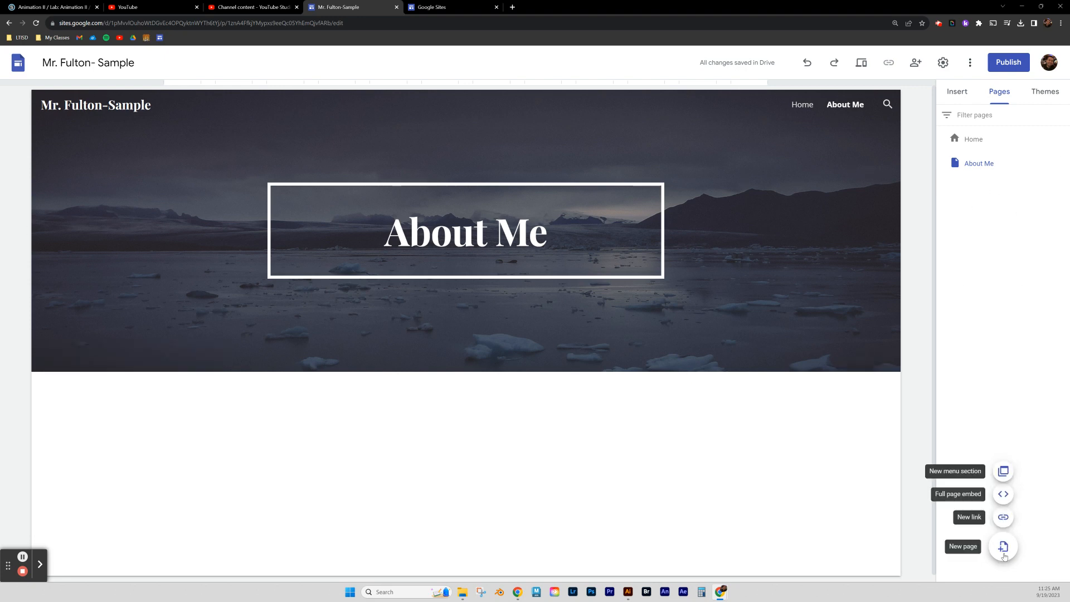
click(1003, 547)
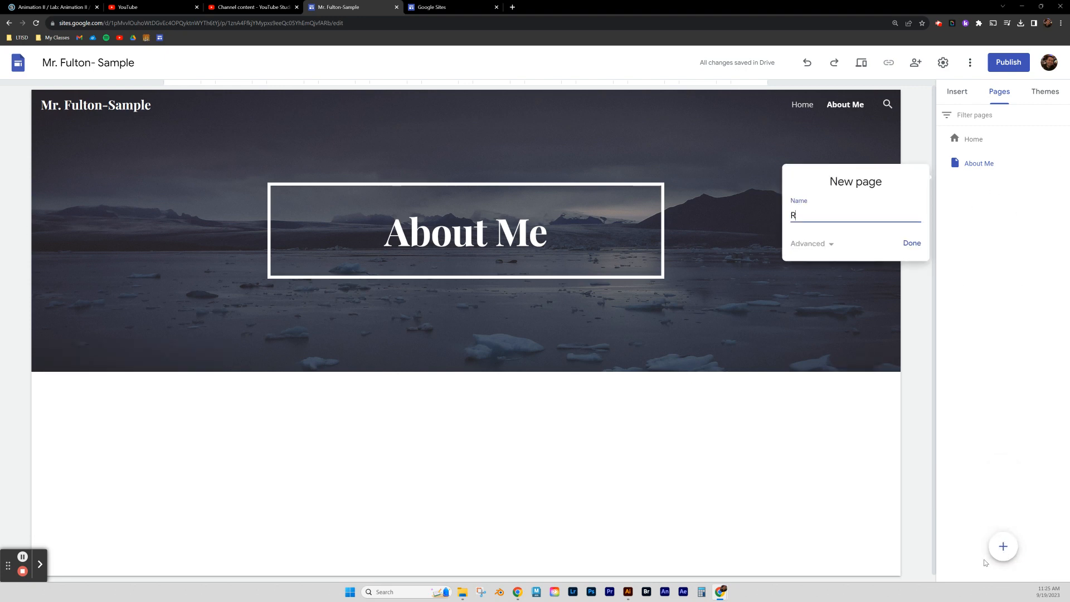
text(Resumé)
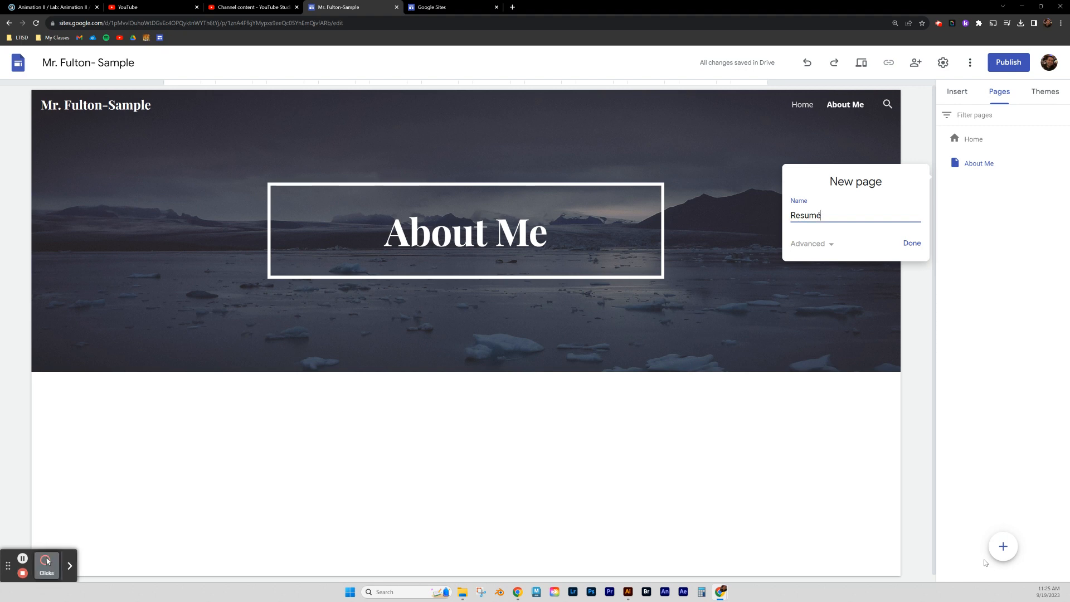
click(913, 245)
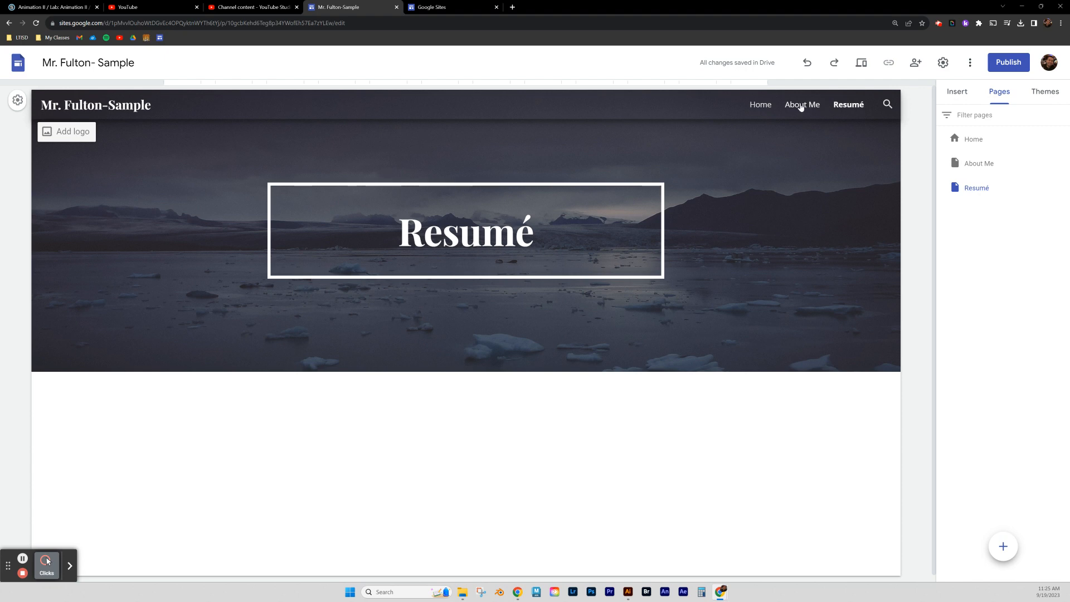
Nest the Resumé page under About Me as a subpage.
click(956, 190)
drag(956, 190, 955, 167)
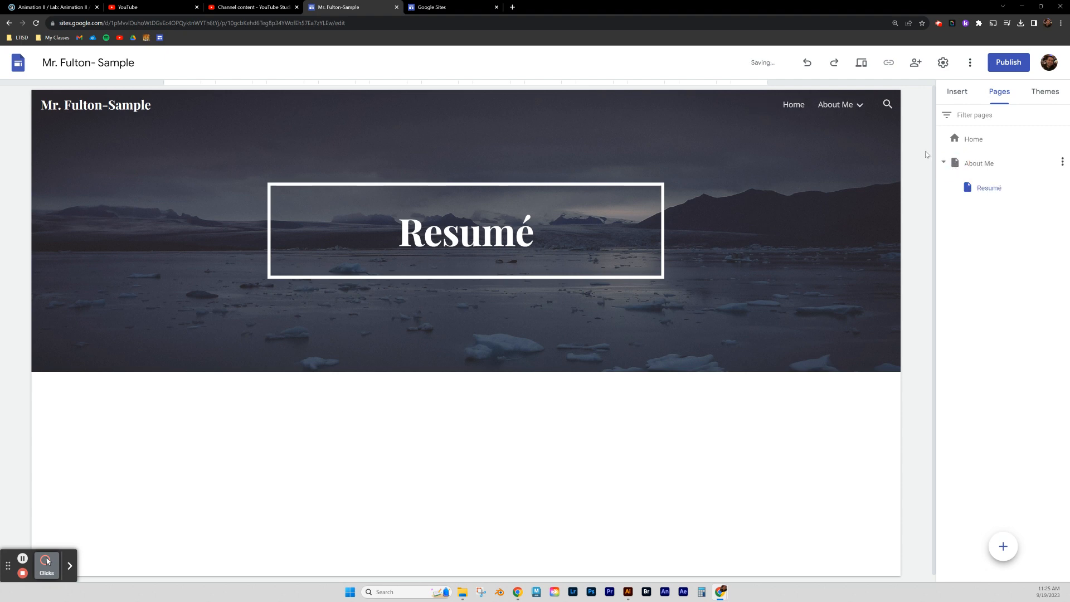
mouse_move(858, 107)
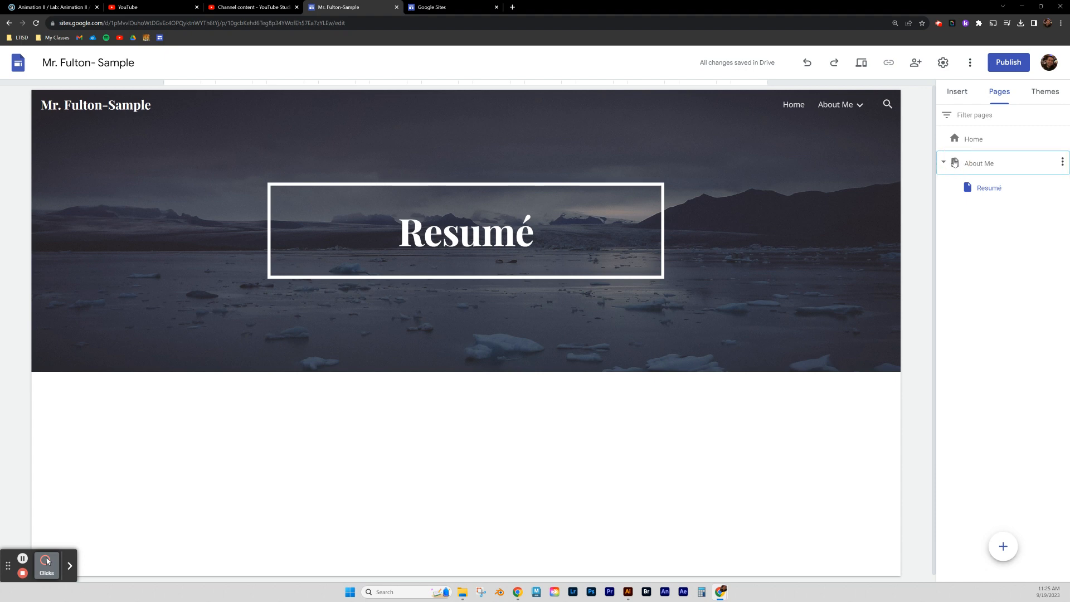
click(954, 163)
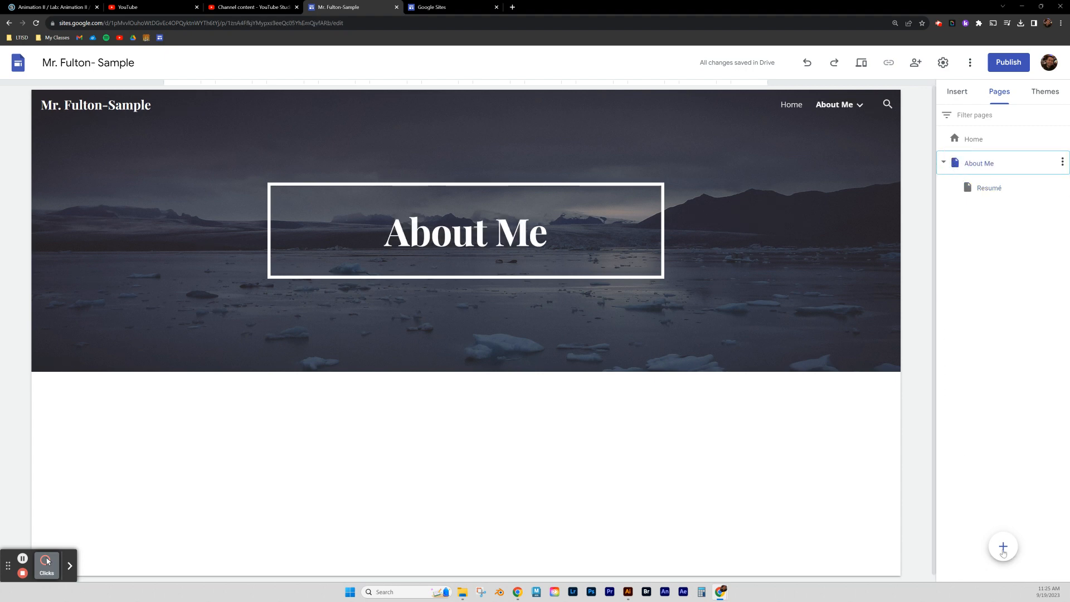
Add Photography, Illustrator, Photoshop and Animation pages one after another.
mouse_move(1003, 552)
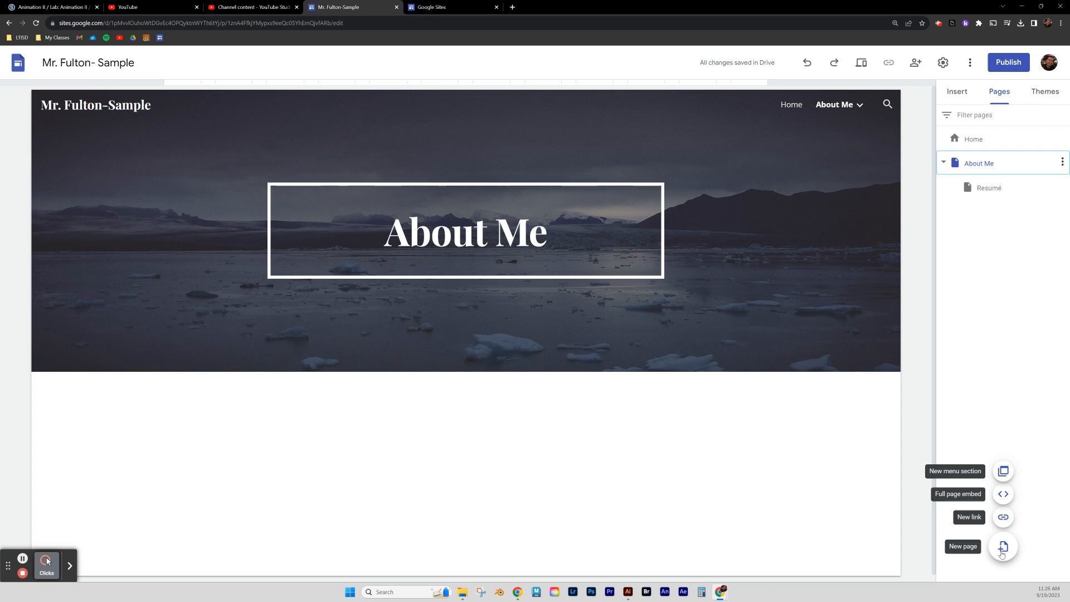
click(1002, 552)
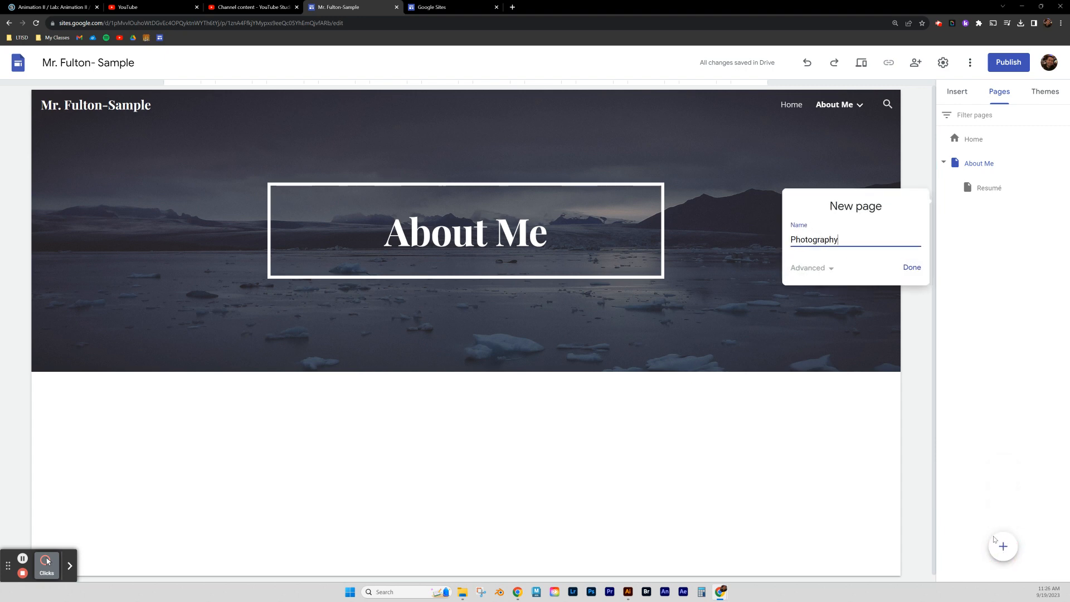
text(Photography)
key(Return)
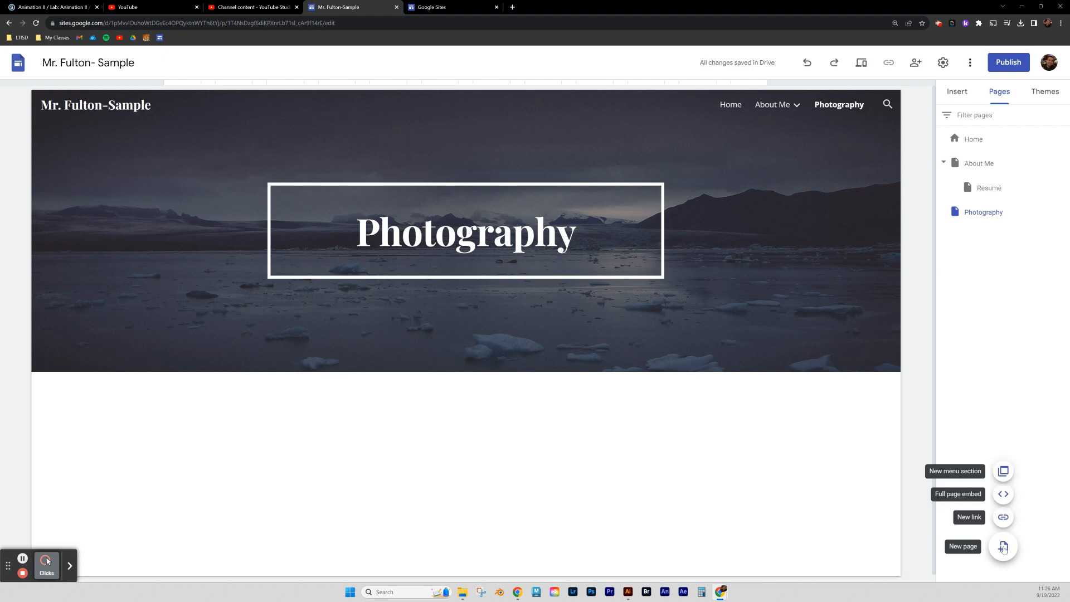
click(1002, 547)
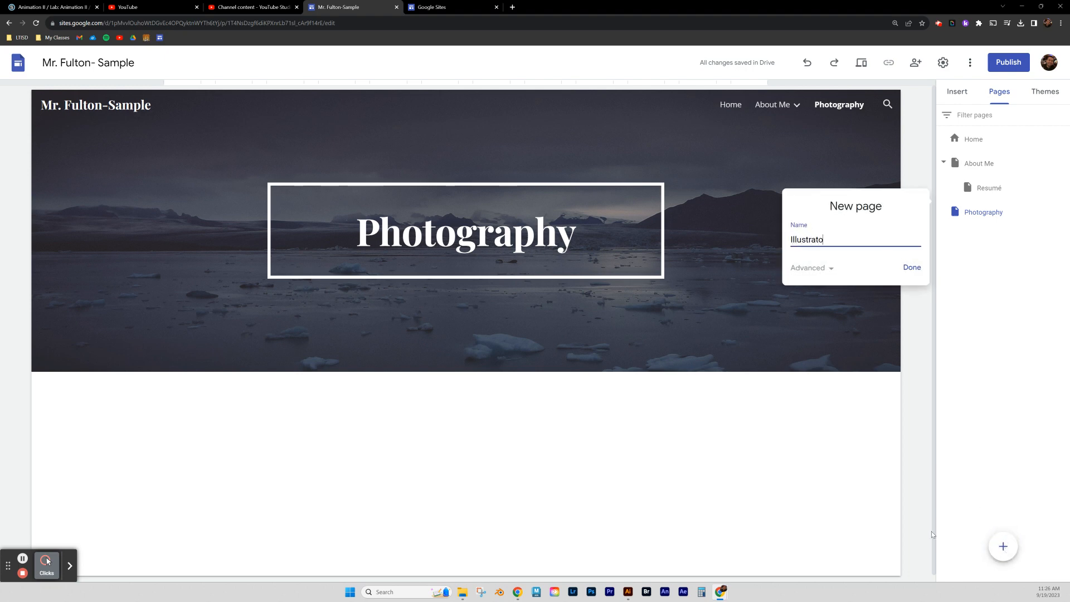
key(Return)
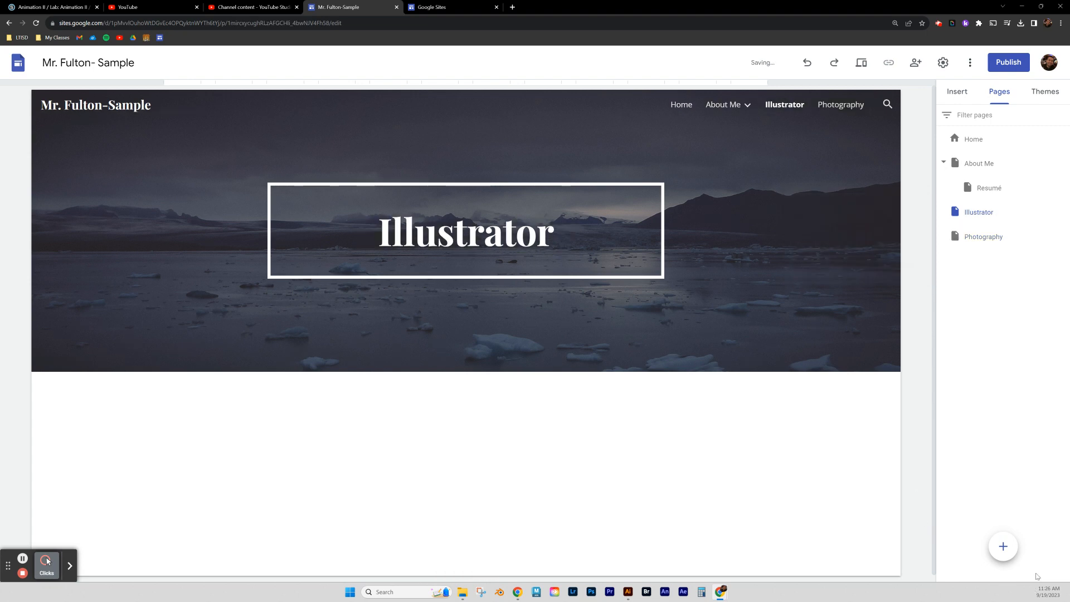
click(1006, 551)
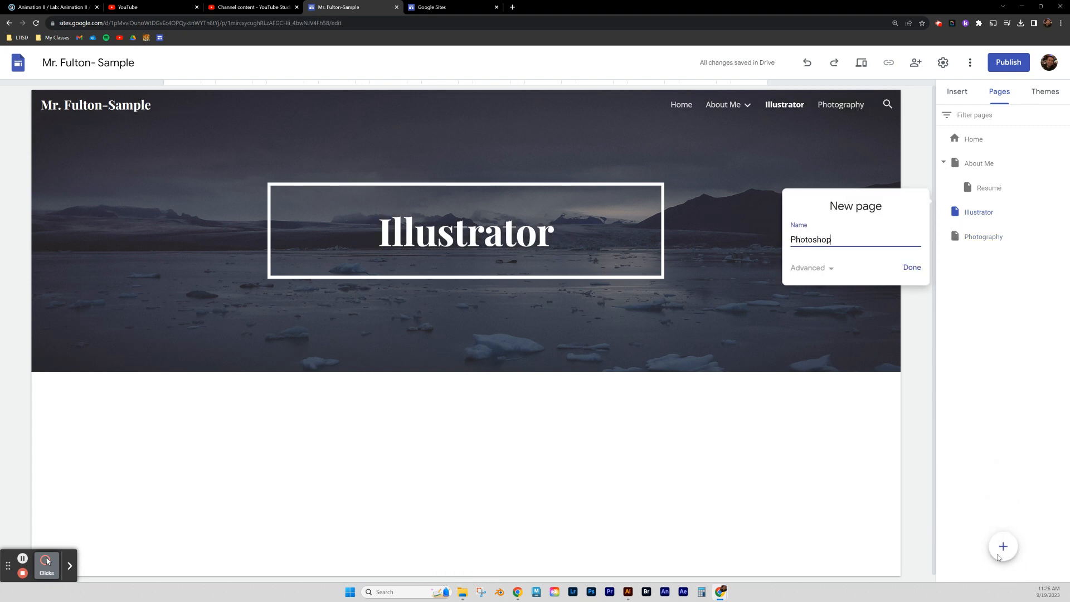
text(Photoshop)
key(Return)
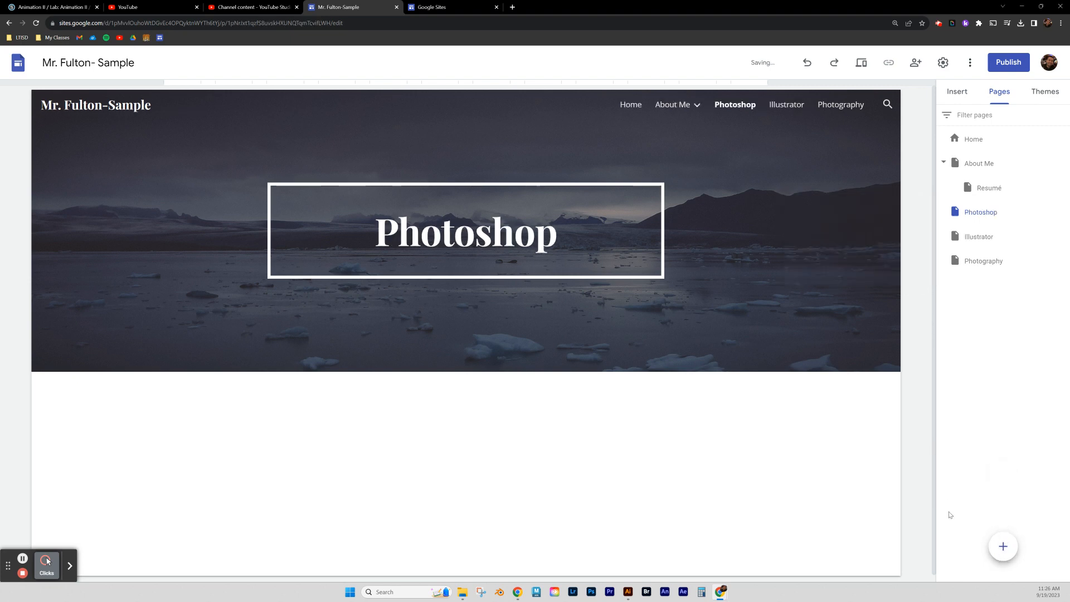
click(1002, 548)
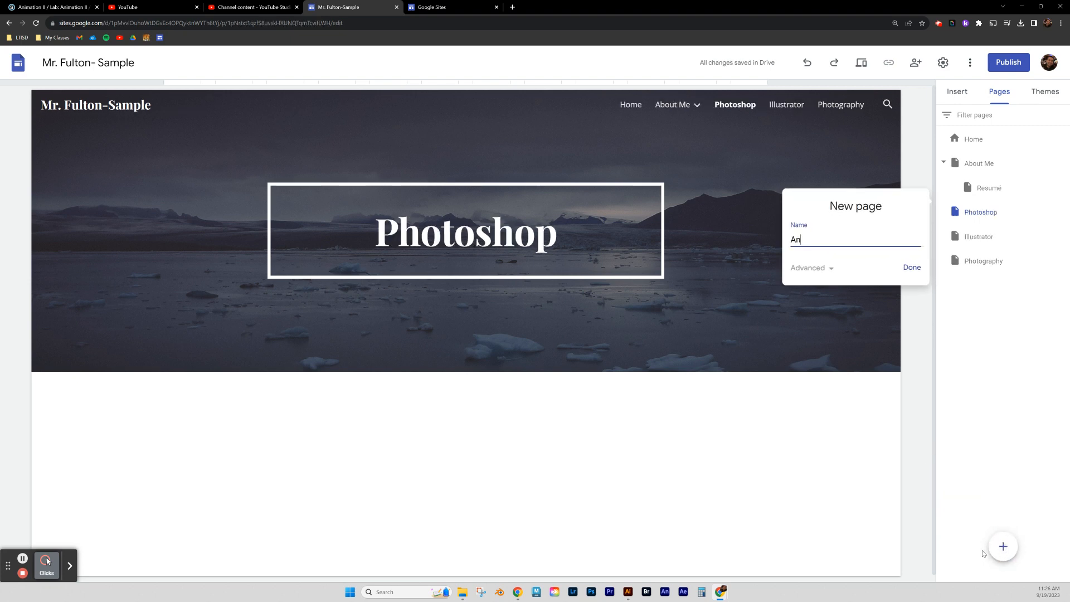
text(Animation)
key(Return)
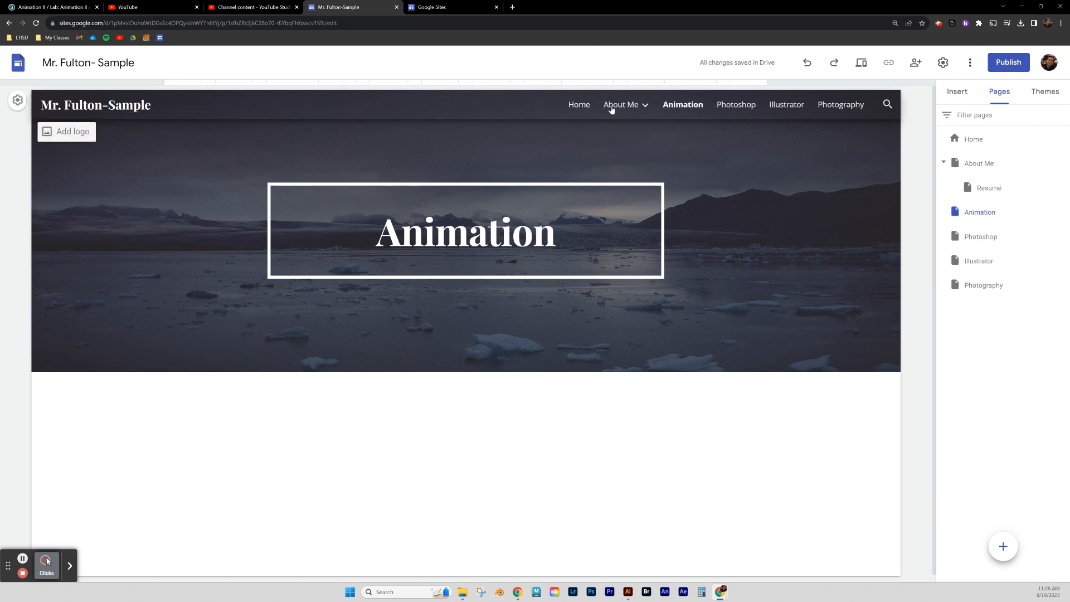
Visit each new page in the navigation bar, ending on About Me.
click(836, 106)
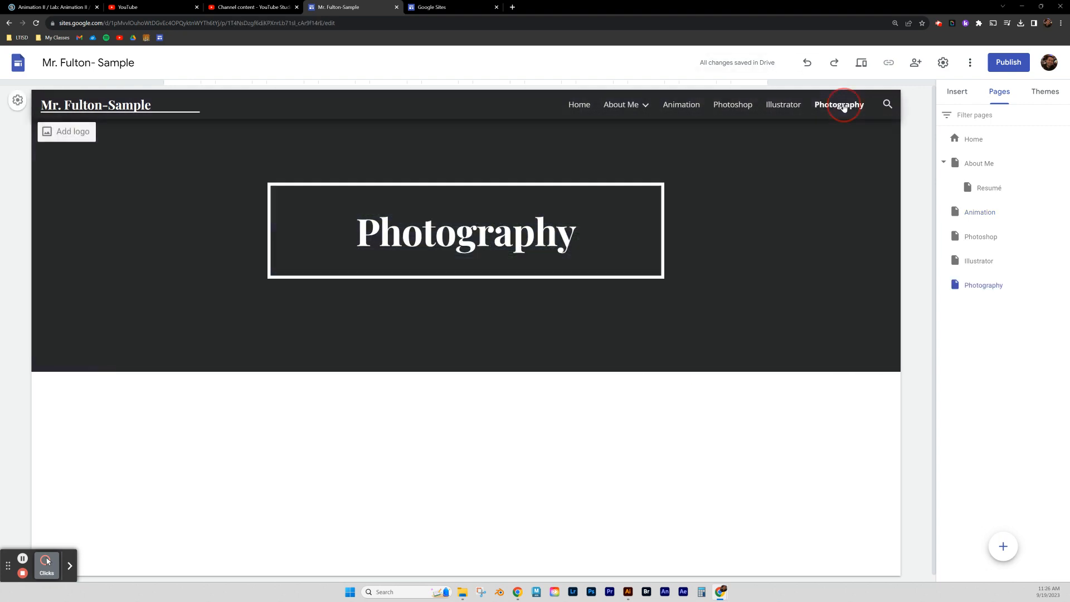
click(780, 104)
click(735, 106)
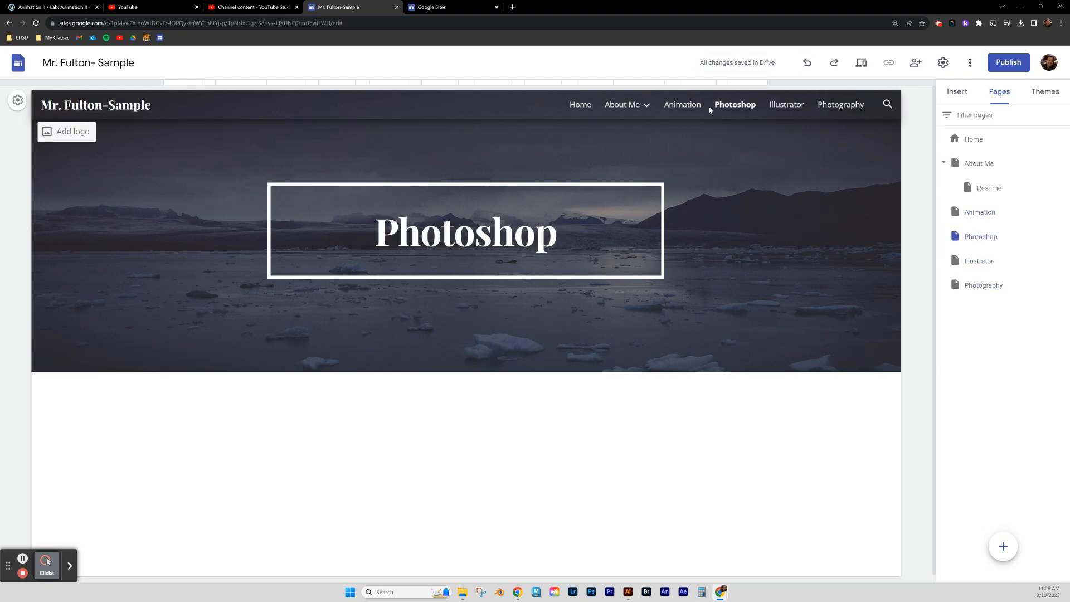
click(683, 104)
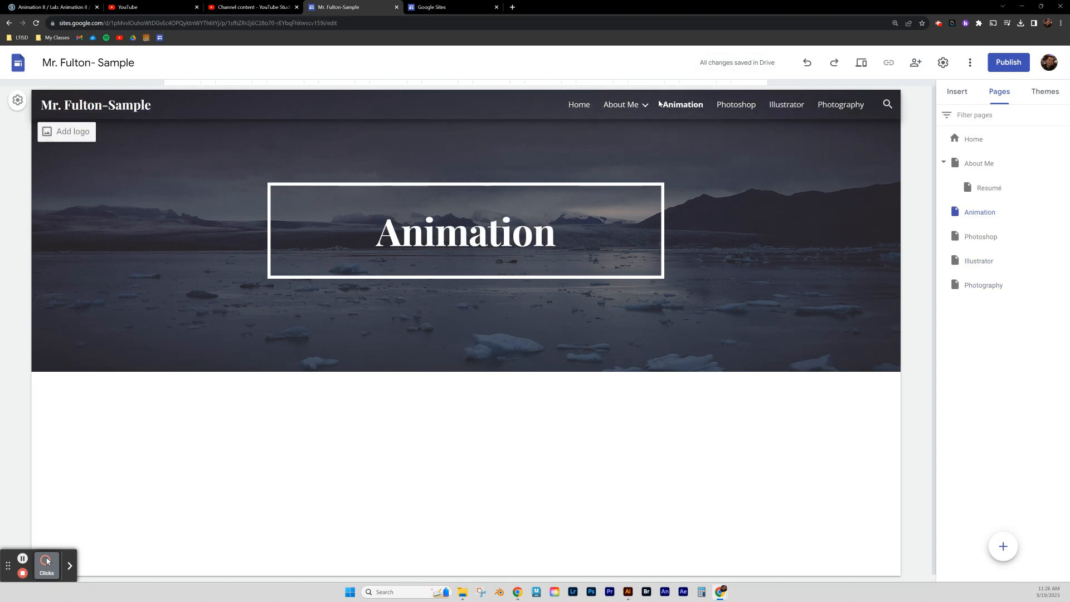
click(613, 107)
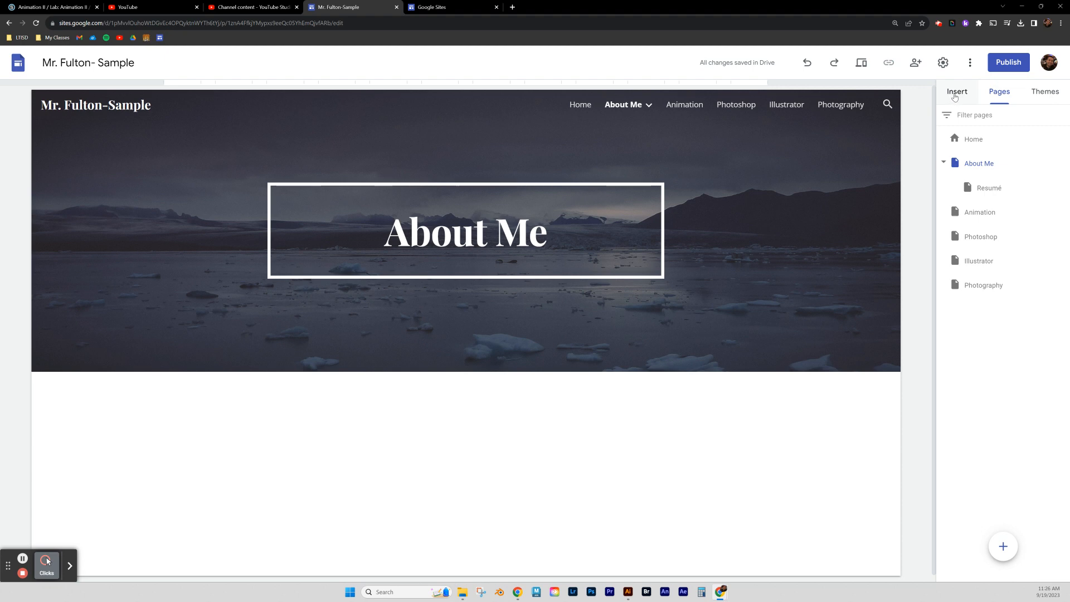
Show the Insert panel's content list down to the Slides option.
click(957, 93)
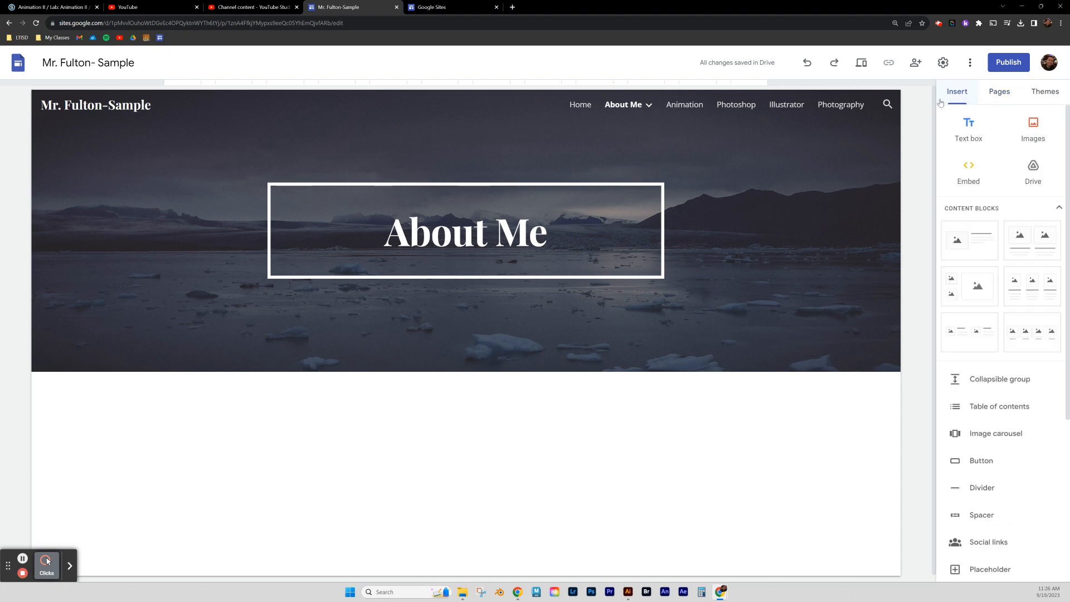
scroll(995, 469, down, 1)
scroll(995, 470, down, 4)
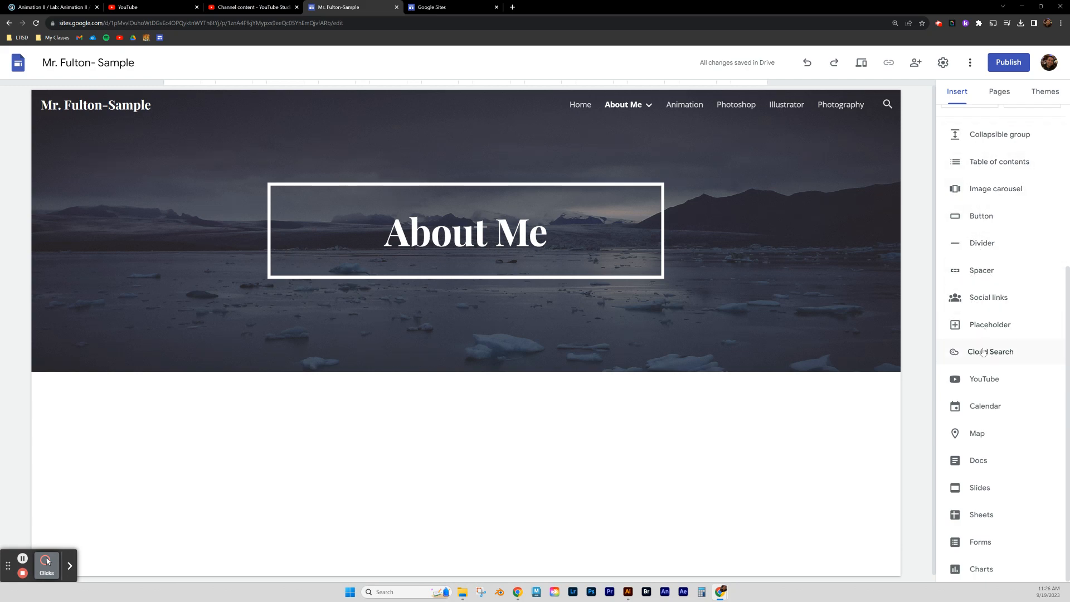
Embed the about-me Slides collage and drag it wider to span the section.
click(969, 489)
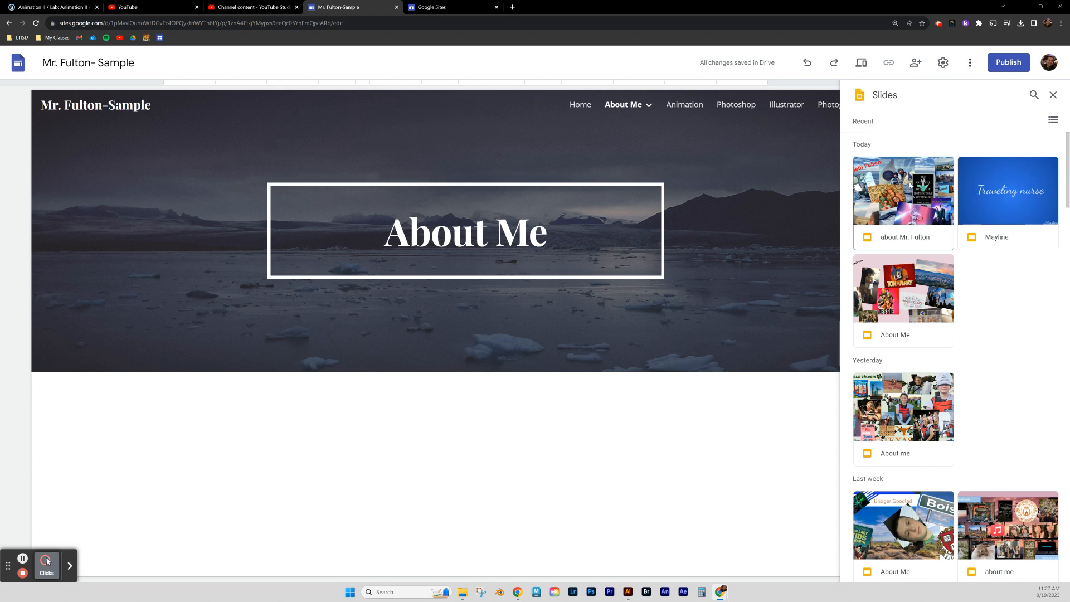
click(905, 194)
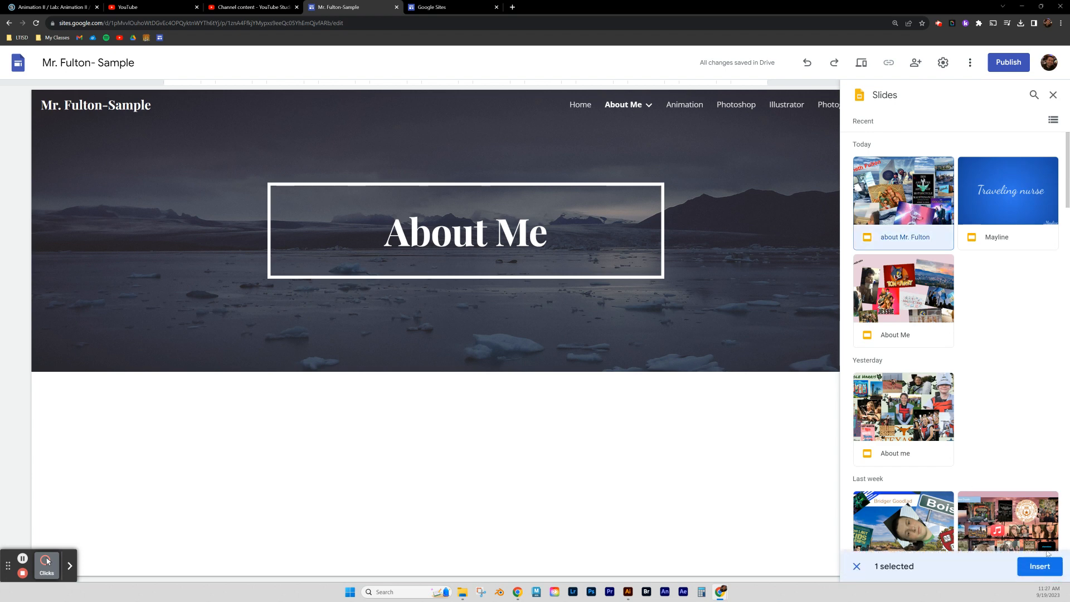
click(1039, 565)
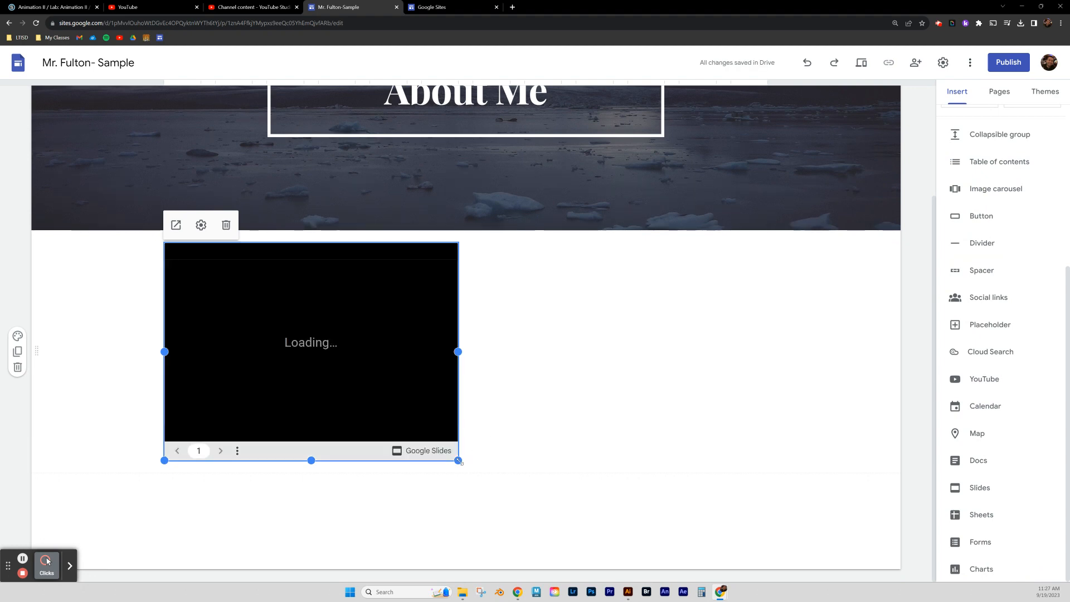
drag(458, 460, 796, 577)
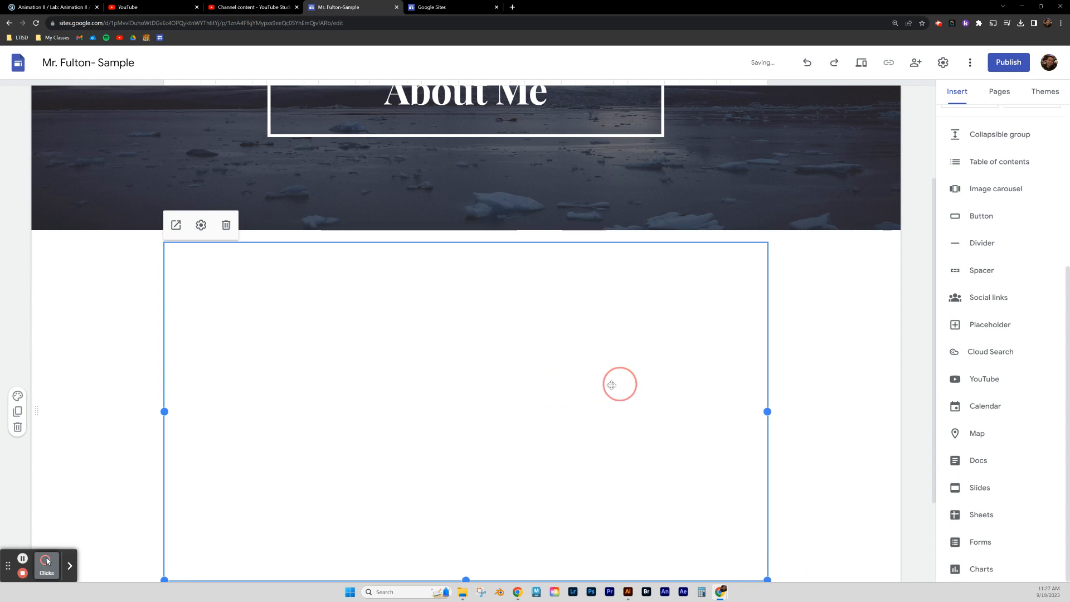
scroll(792, 385, down, 3)
scroll(797, 387, up, 4)
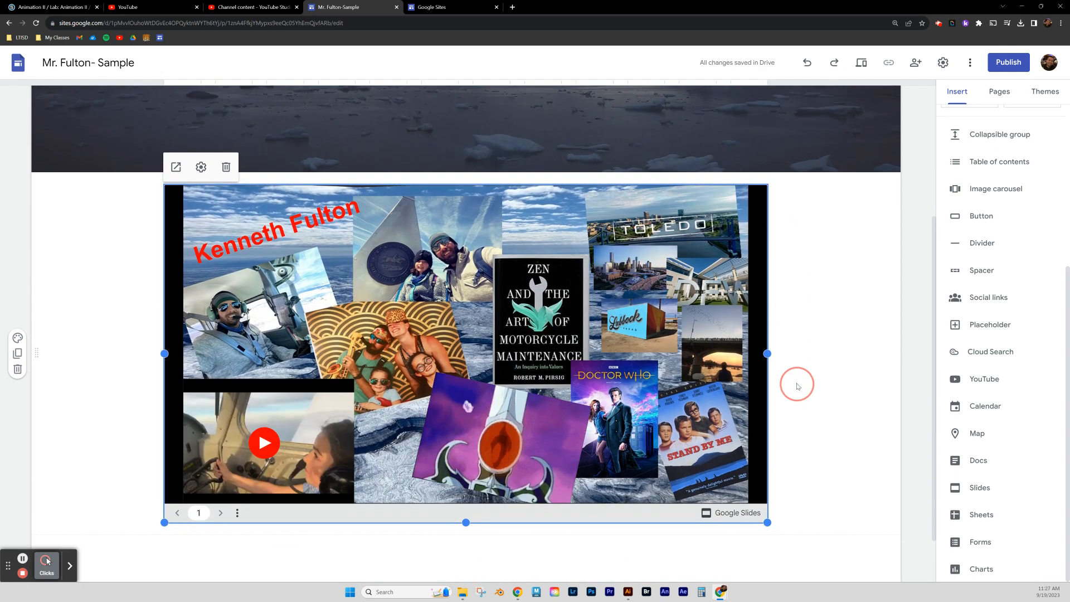
scroll(819, 376, up, 3)
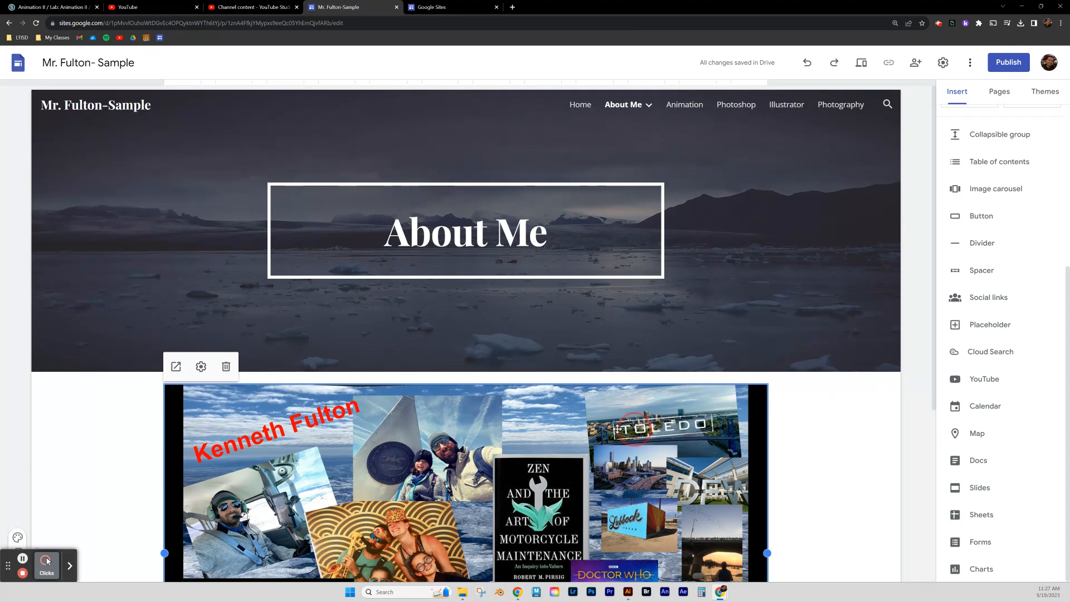
drag(414, 414, 290, 412)
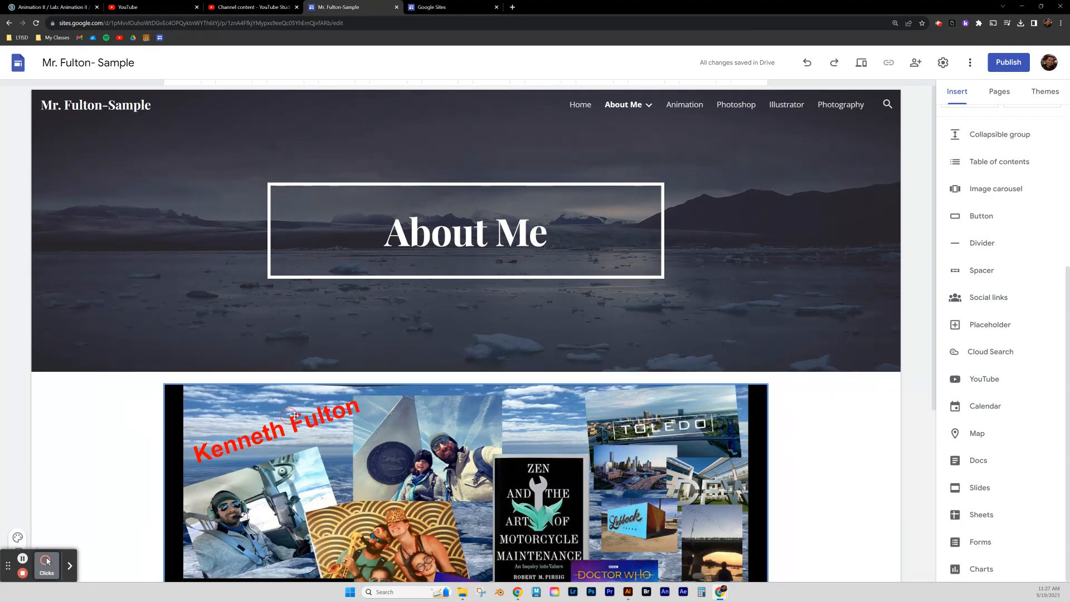
scroll(799, 440, down, 4)
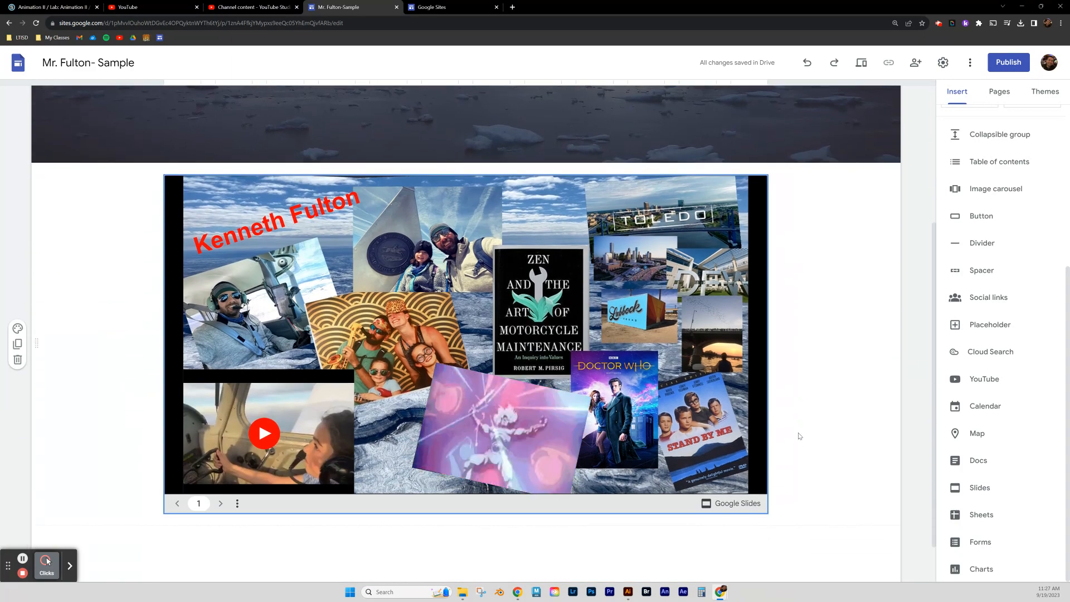
click(17, 328)
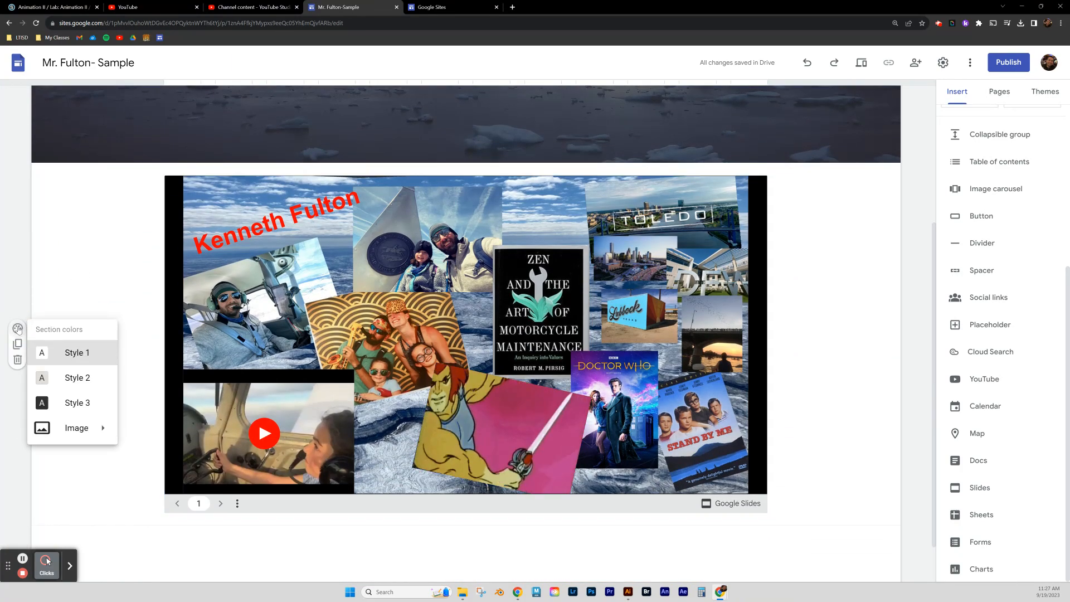
click(73, 404)
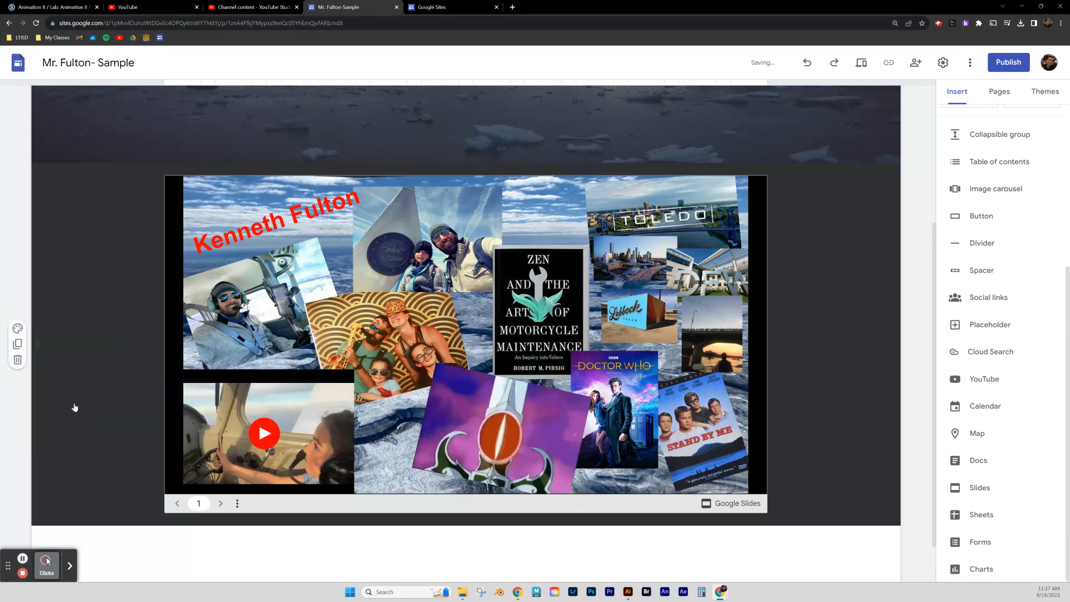
click(17, 329)
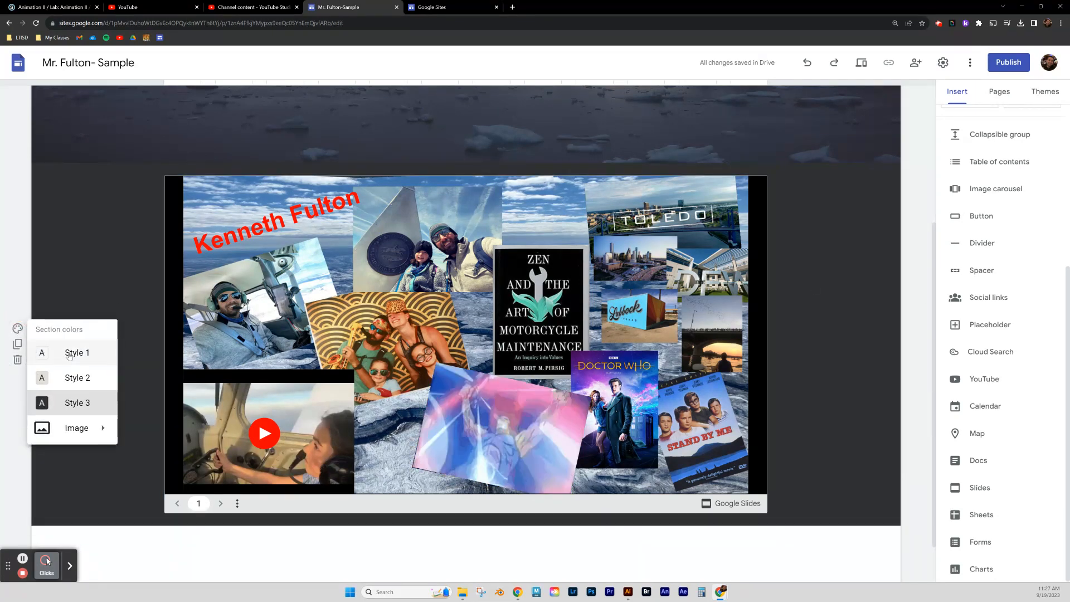
click(68, 376)
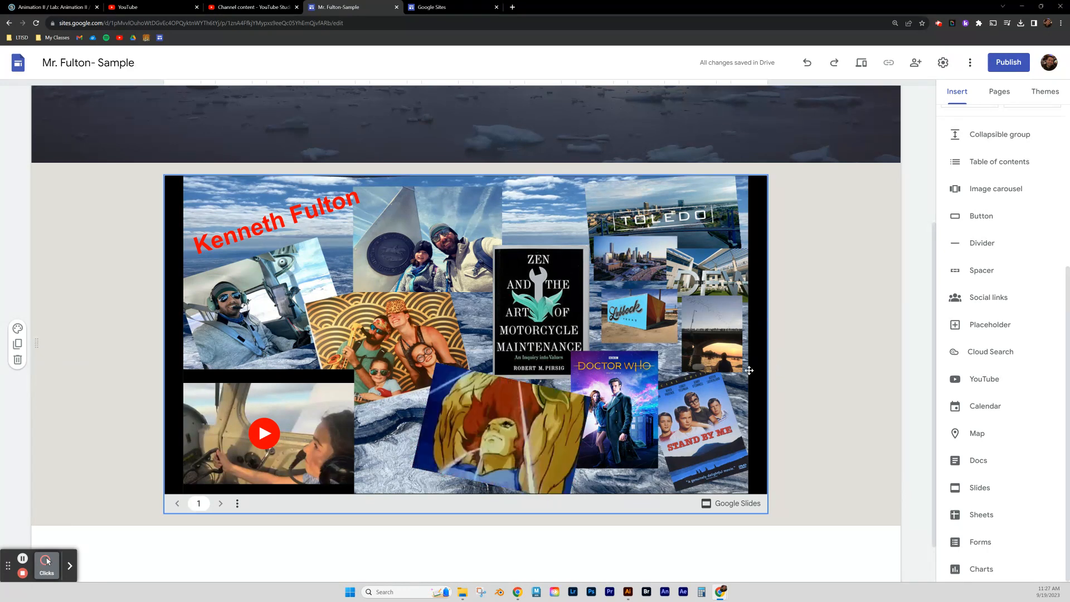
scroll(850, 329, up, 3)
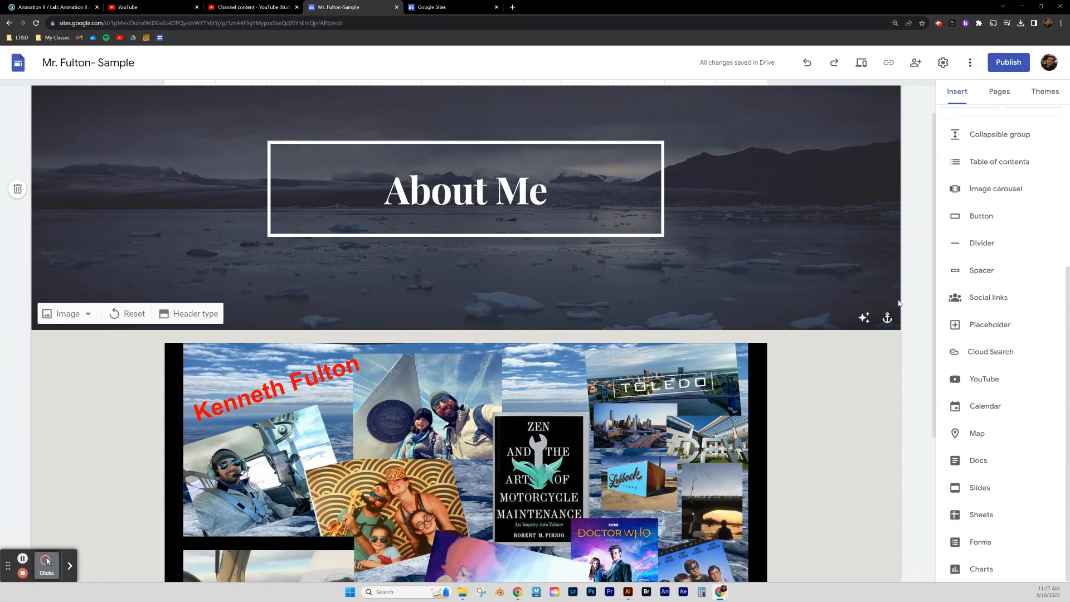
scroll(898, 295, up, 1)
scroll(612, 434, down, 5)
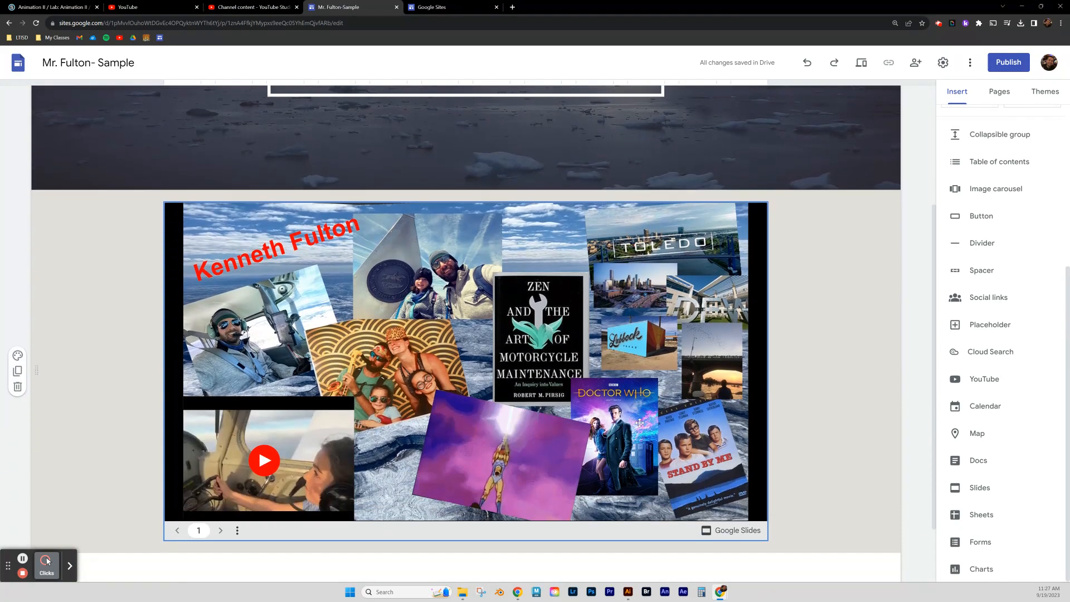
scroll(616, 301, up, 5)
mouse_move(629, 103)
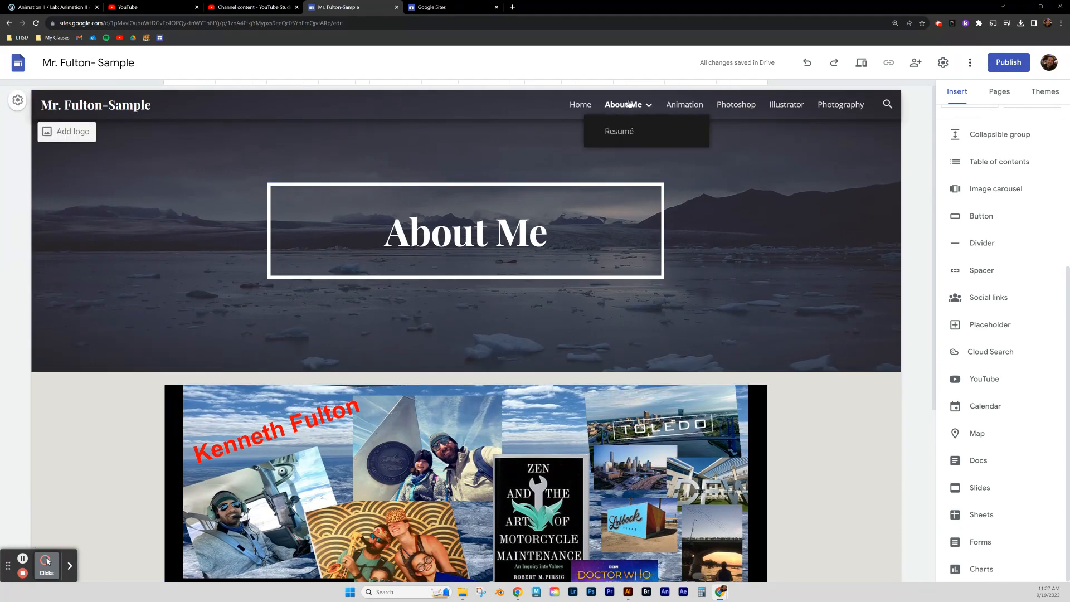
On the Resumé page, pick resume guide.docx from the Docs list to embed.
click(617, 133)
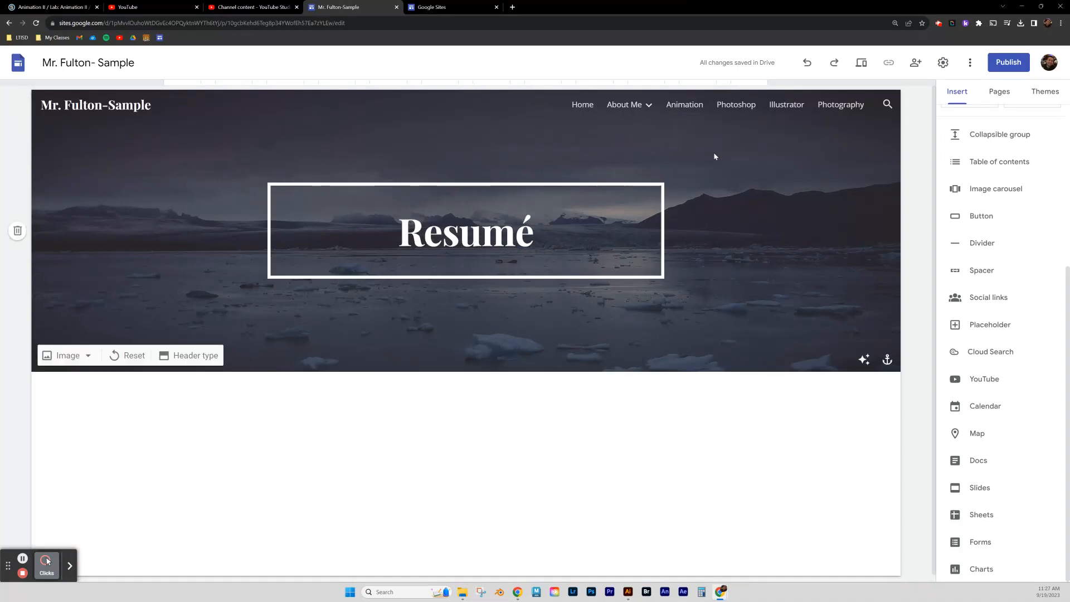
click(962, 463)
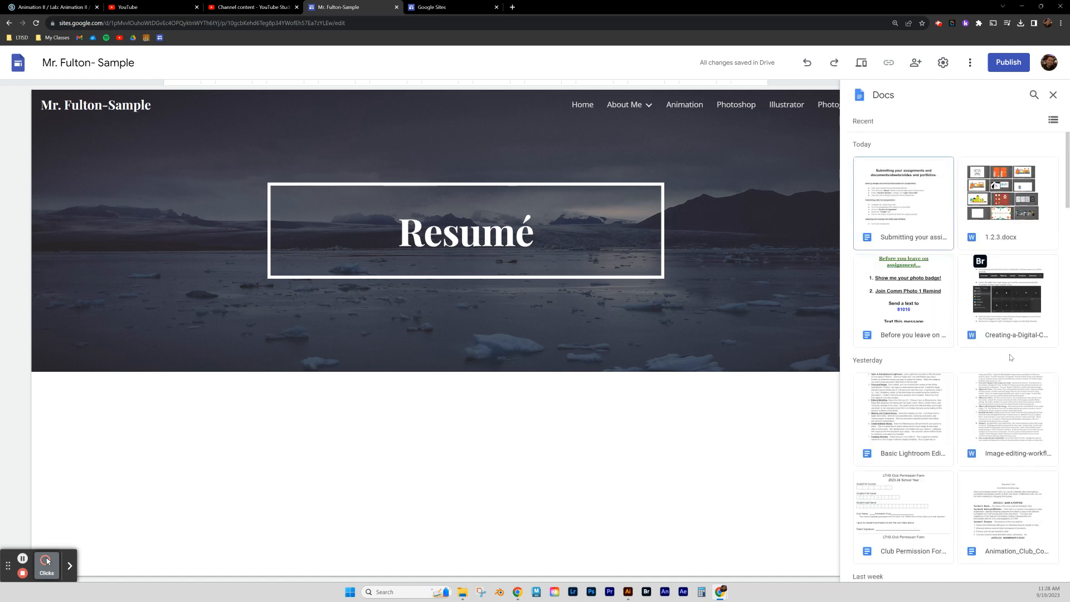
scroll(913, 378, down, 3)
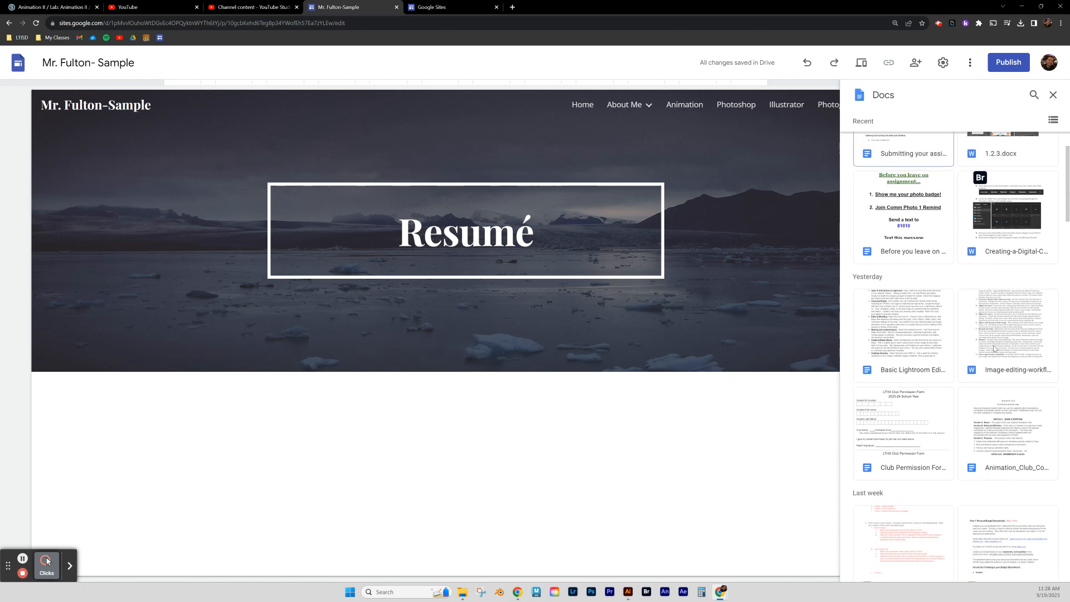
scroll(1015, 383, down, 3)
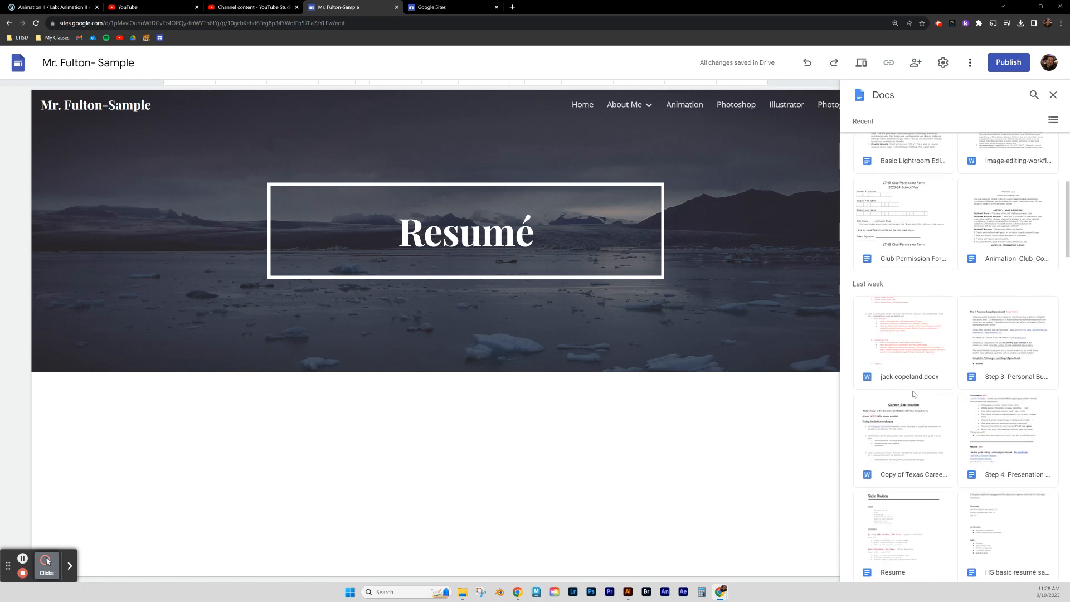
scroll(913, 393, down, 3)
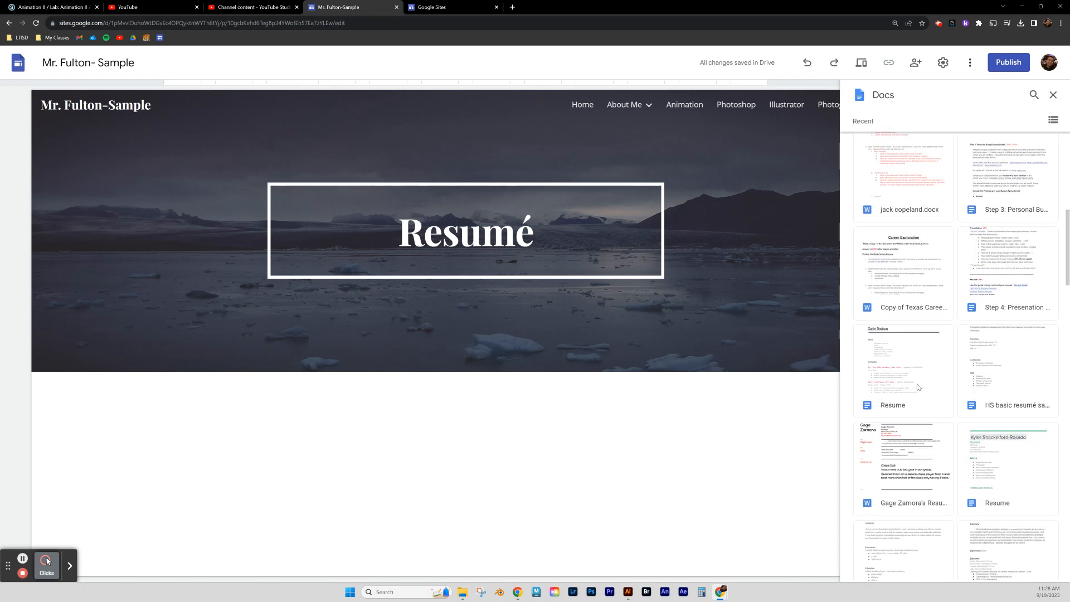
scroll(918, 387, down, 2)
scroll(916, 387, down, 3)
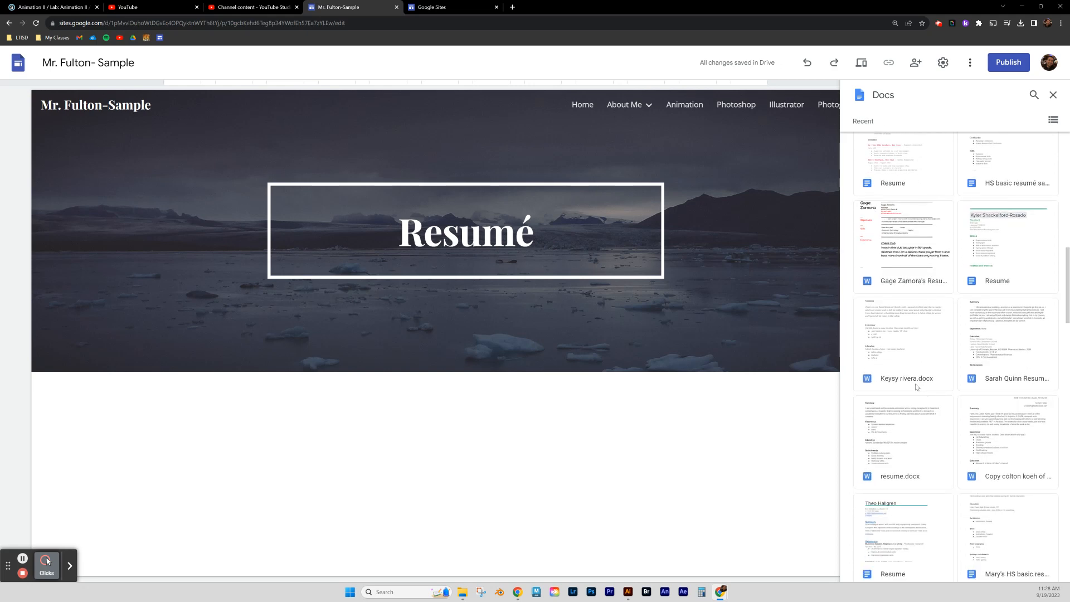
scroll(920, 396, down, 2)
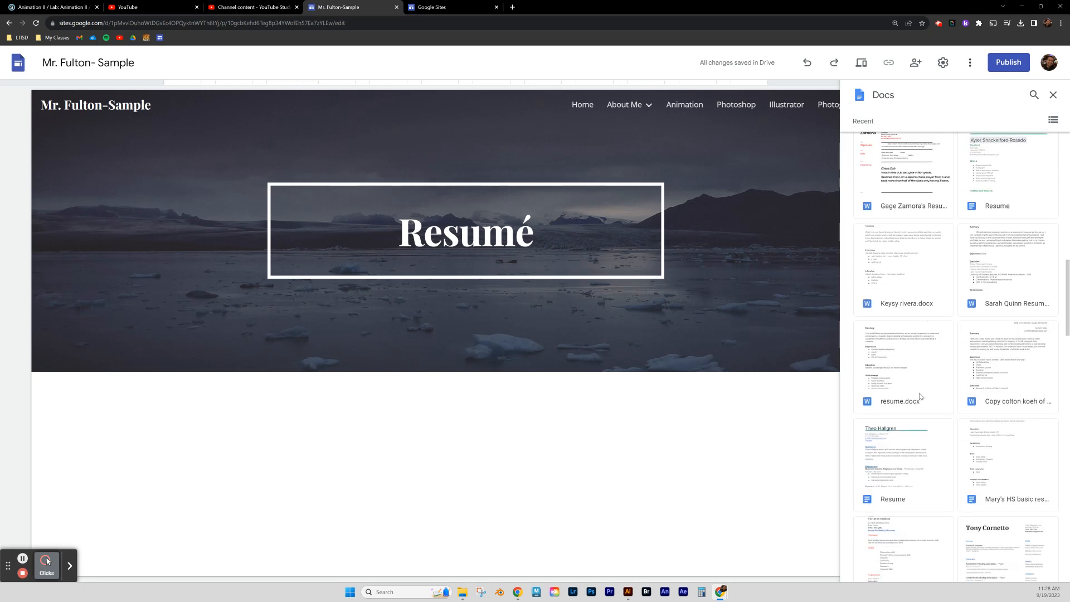
scroll(908, 395, down, 3)
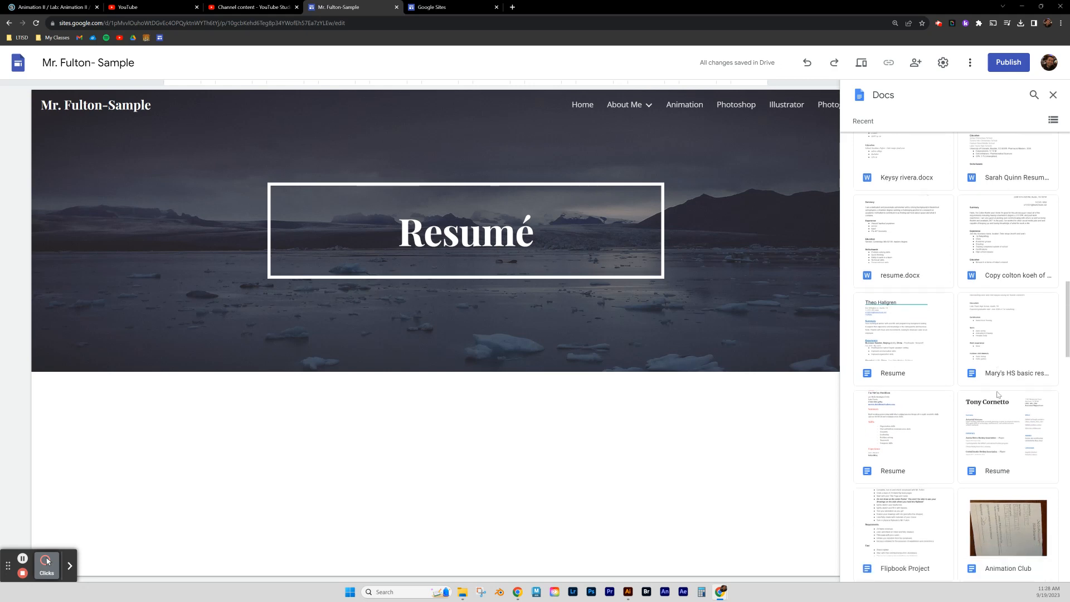
scroll(898, 395, down, 3)
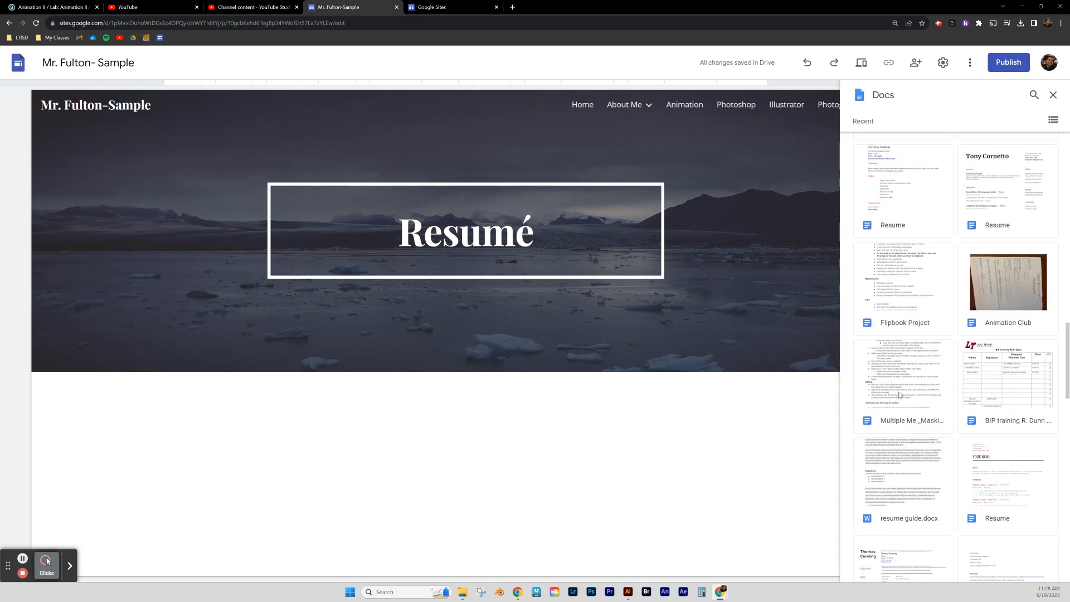
click(913, 468)
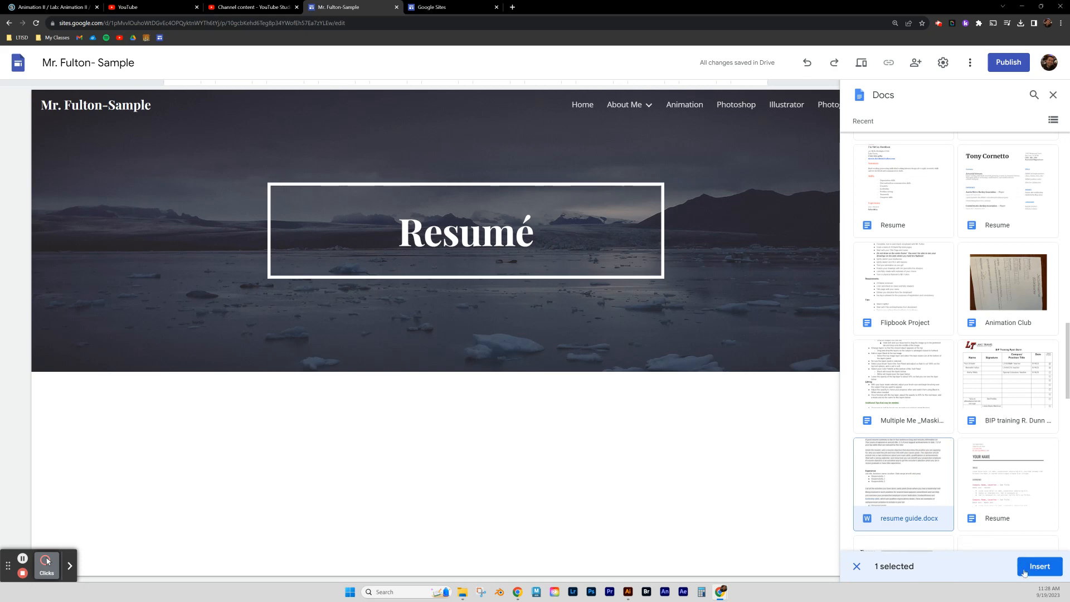
Insert the resume guide document and drag the embed larger and wider.
click(1040, 568)
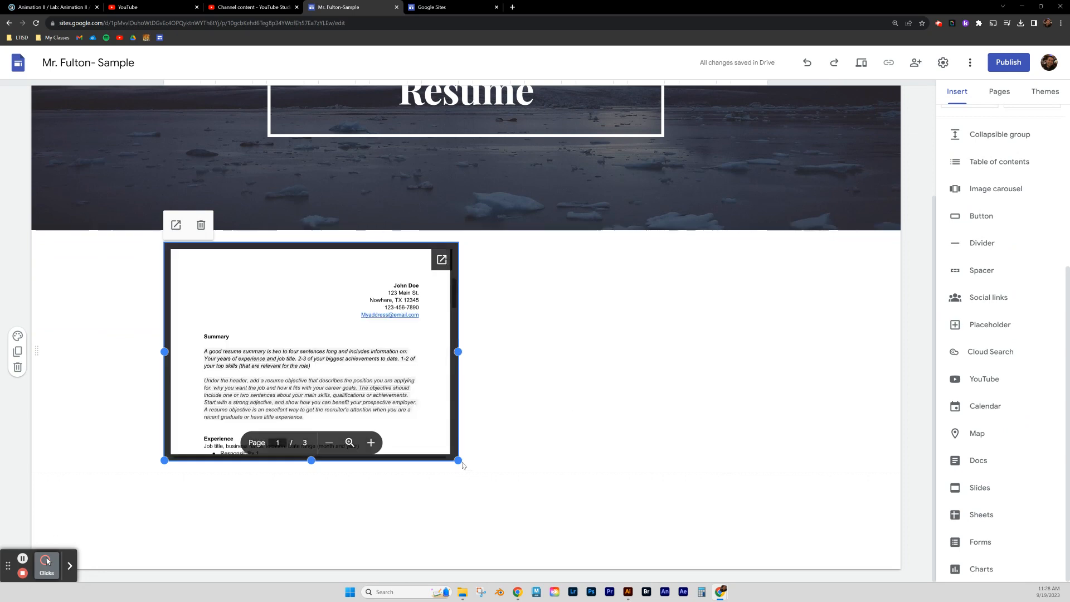
drag(457, 460, 623, 589)
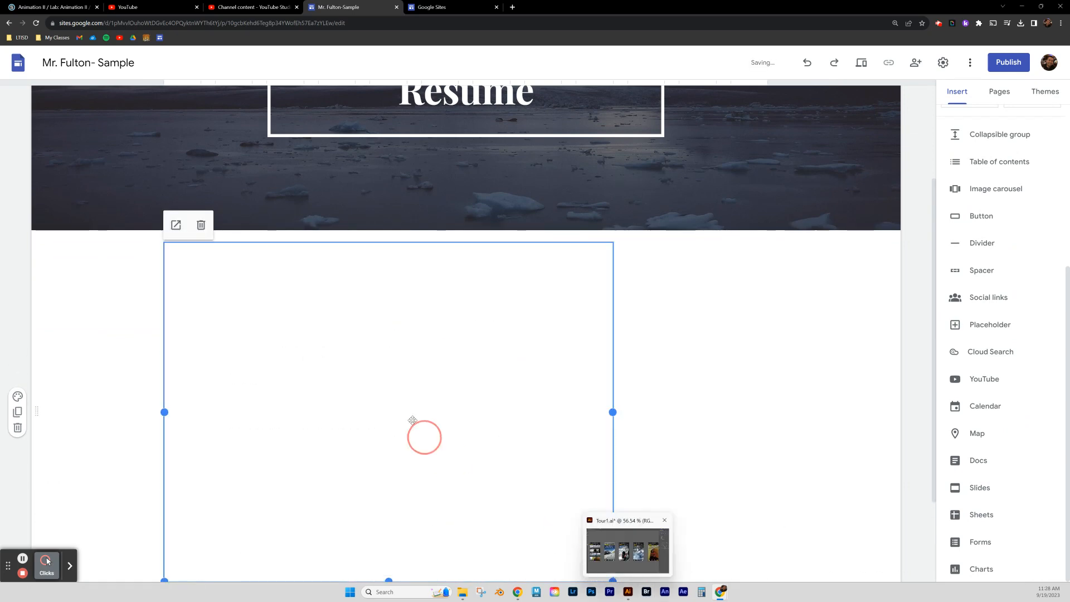
drag(393, 401, 469, 400)
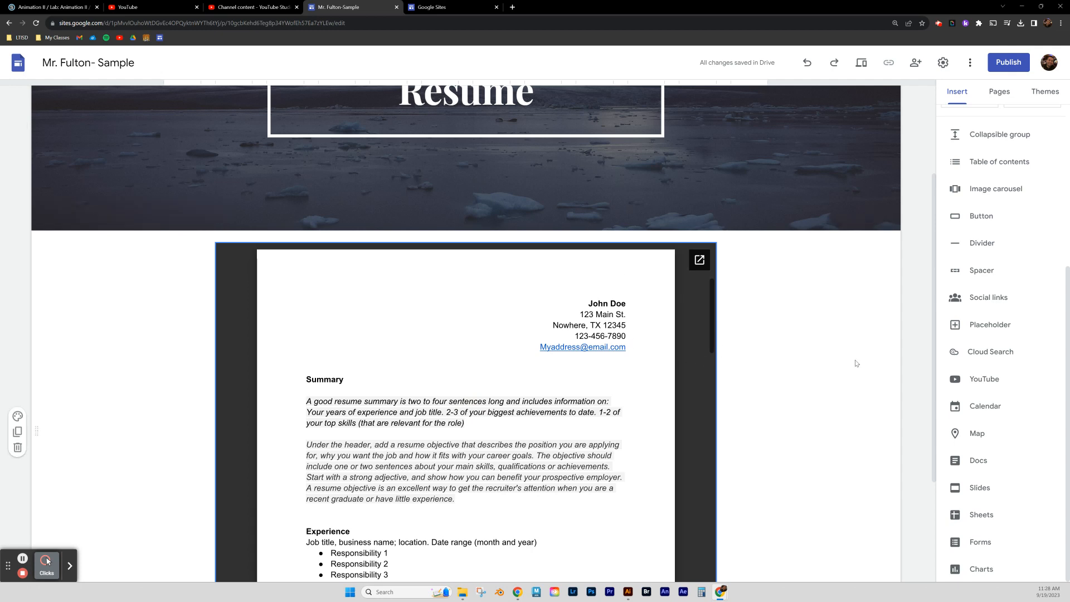
Give the resume section the grey Style 2 background.
scroll(824, 357, down, 2)
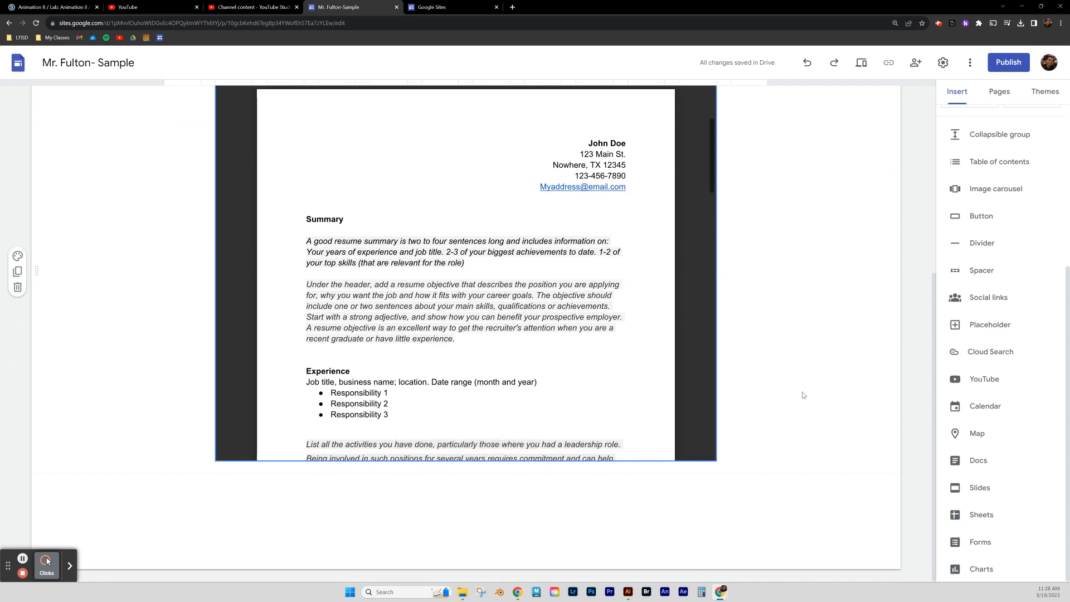
scroll(757, 322, up, 3)
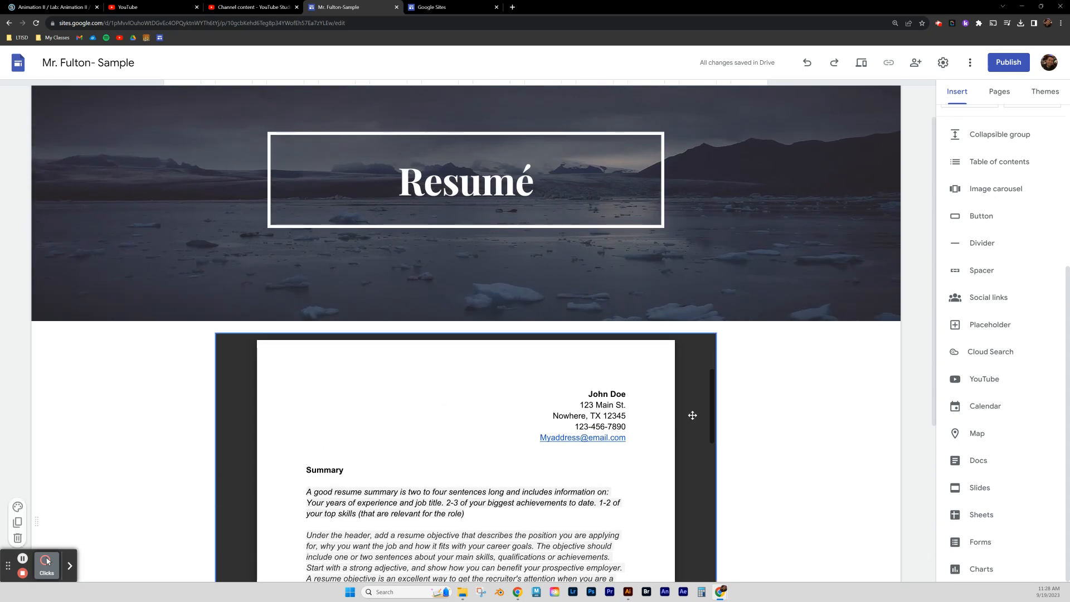
click(17, 506)
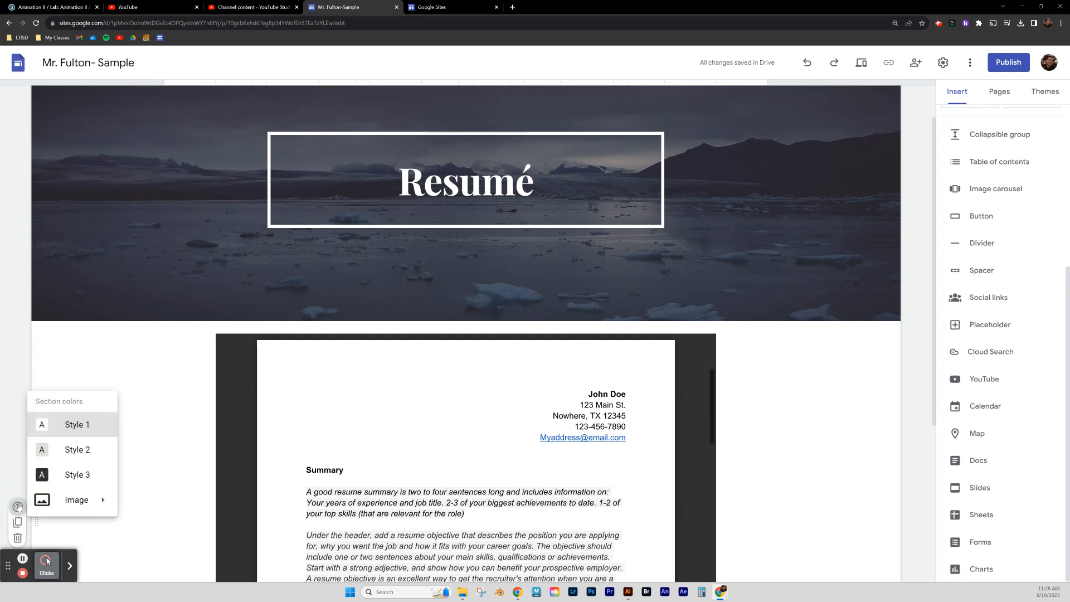
click(61, 453)
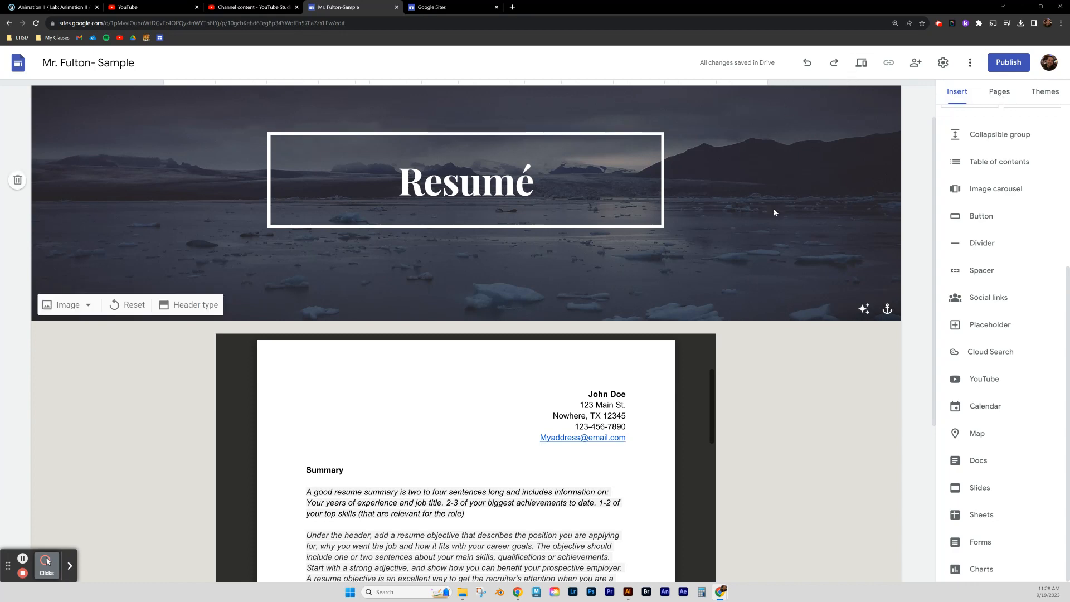
Scroll up and switch to the Home page from the site navigation.
scroll(773, 212, up, 1)
click(586, 106)
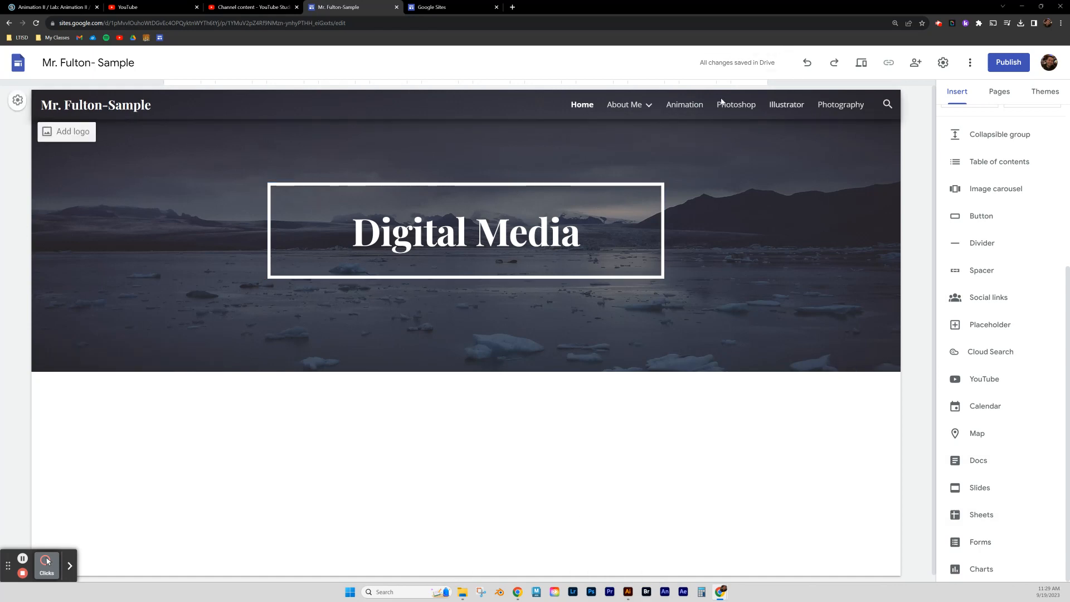
Preview the About Me page at desktop, tablet and phone widths, then exit preview.
click(862, 65)
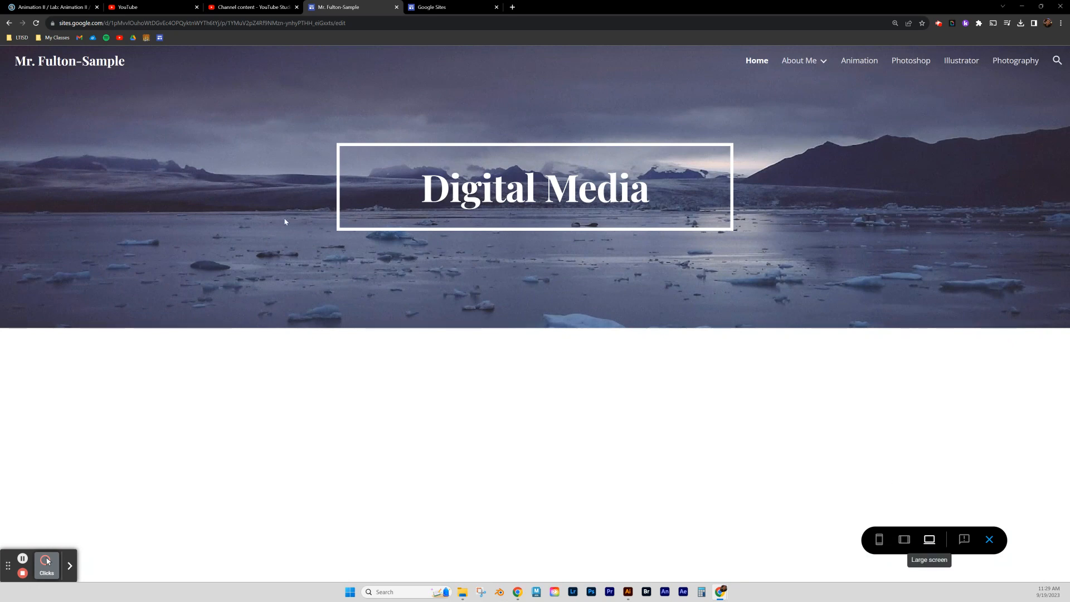
click(802, 61)
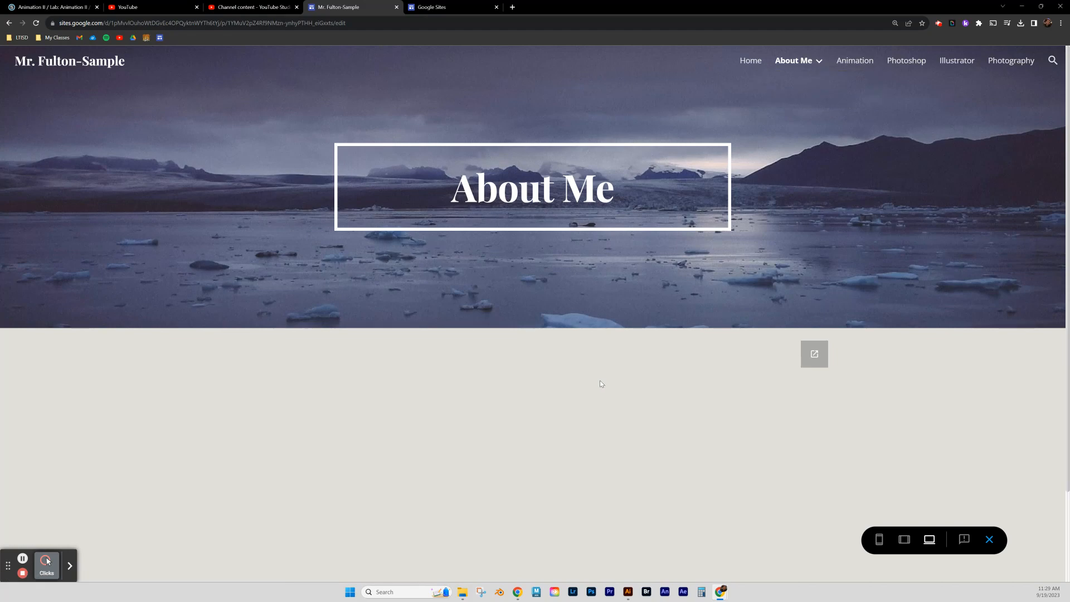
click(905, 539)
scroll(595, 381, down, 2)
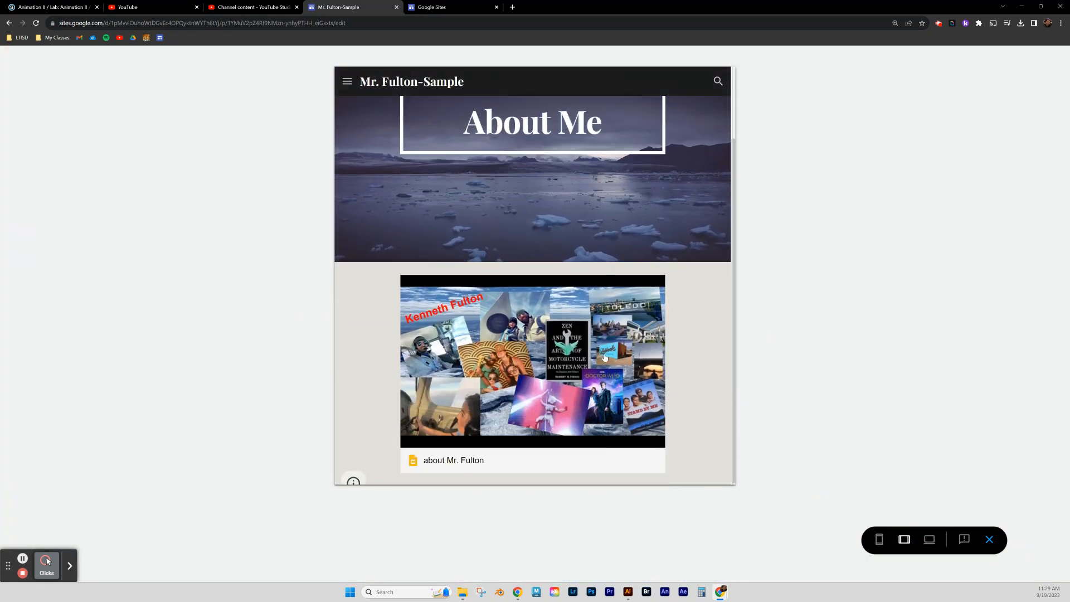
click(879, 540)
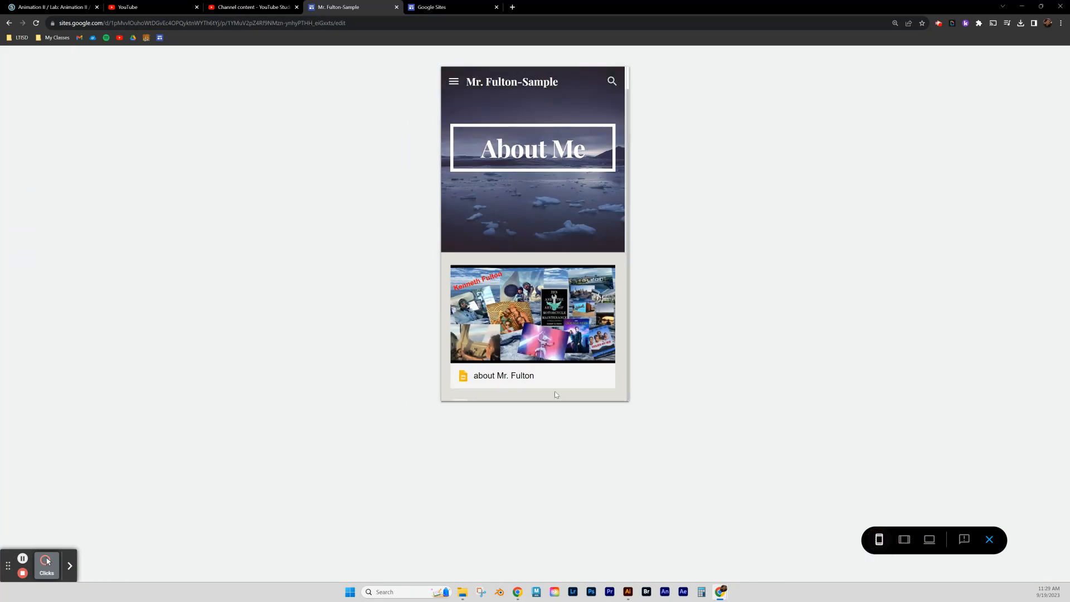
scroll(565, 327, up, 1)
scroll(566, 327, down, 1)
click(990, 540)
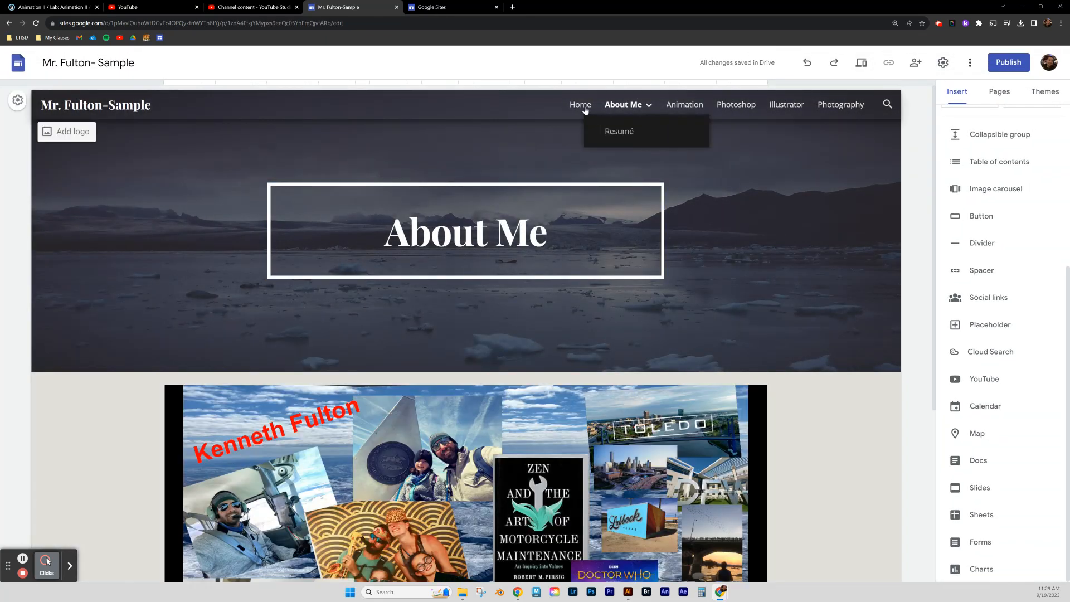
From the Home page, publish the site at the mrfulton-sample web address.
click(583, 105)
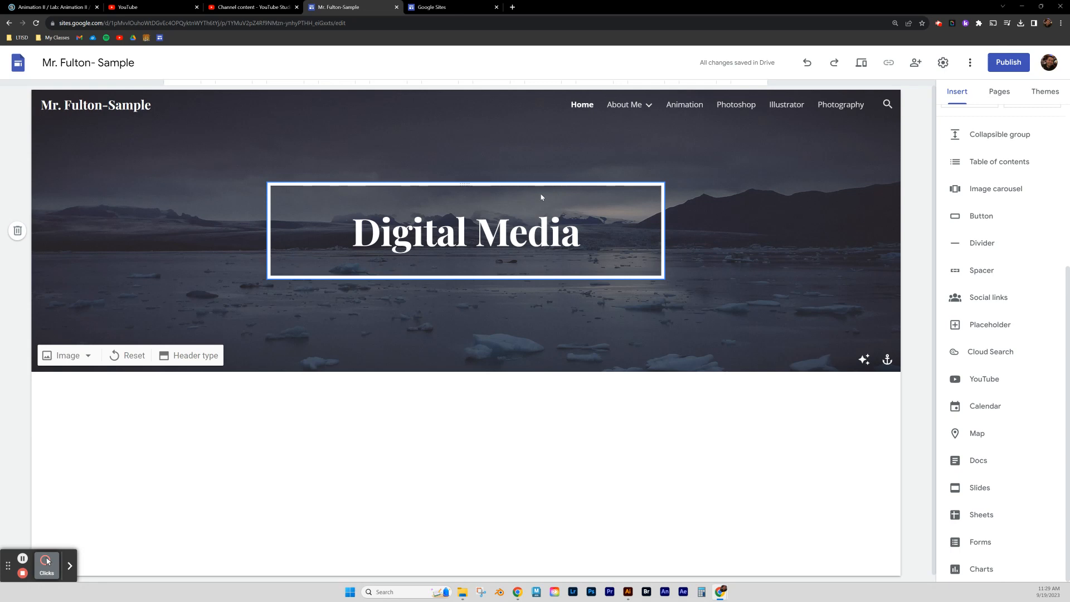
click(1006, 63)
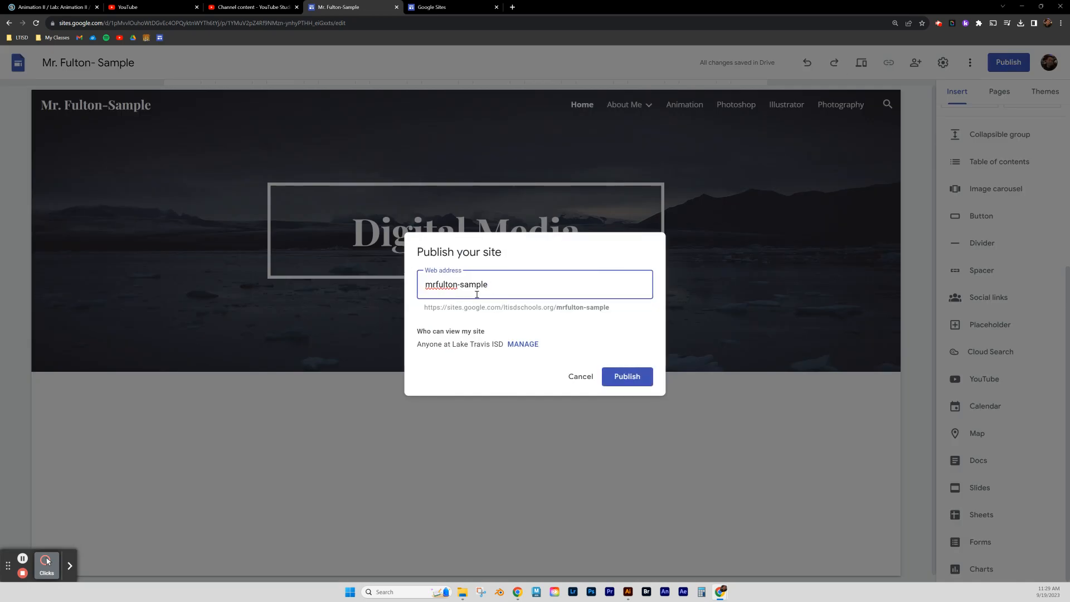
click(625, 378)
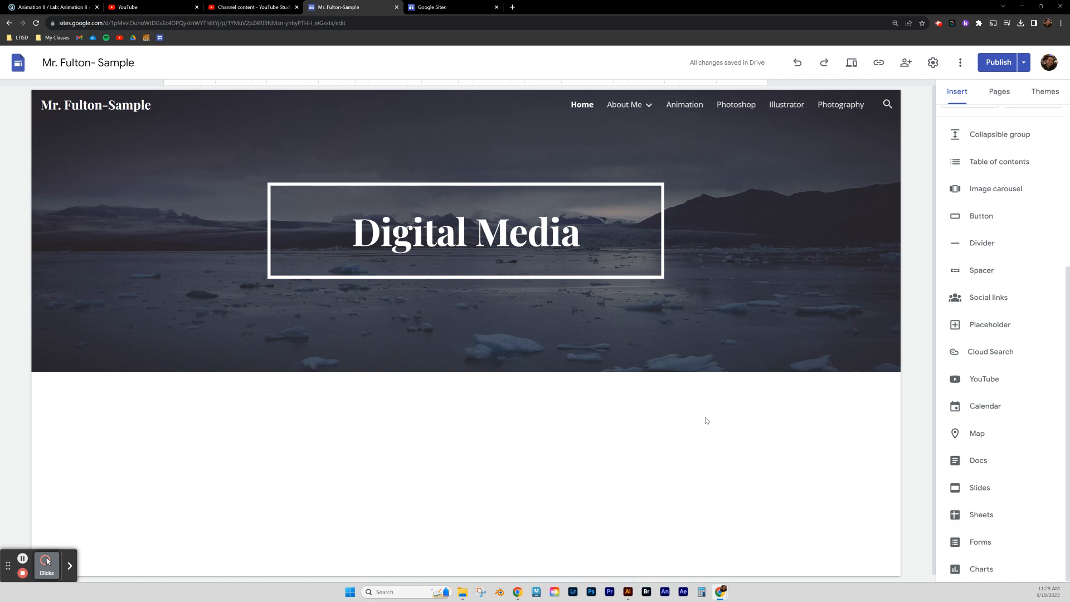
View the live published site in a new browser tab.
mouse_move(491, 345)
mouse_move(899, 170)
click(1025, 64)
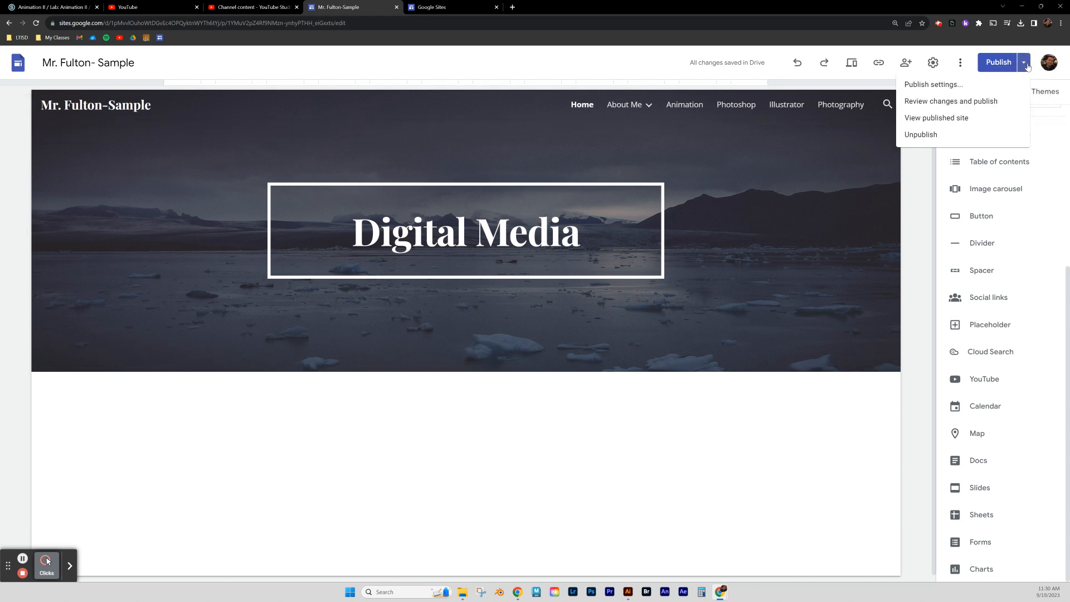
click(936, 123)
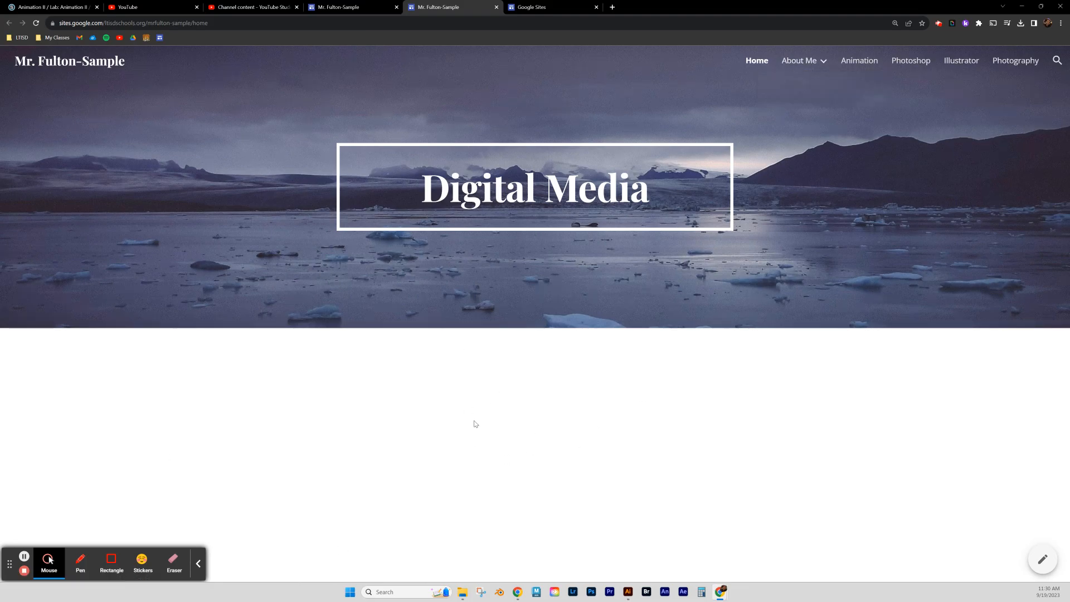
Visit the published About Me and Resumé pages, then switch back to the editor tab.
click(802, 61)
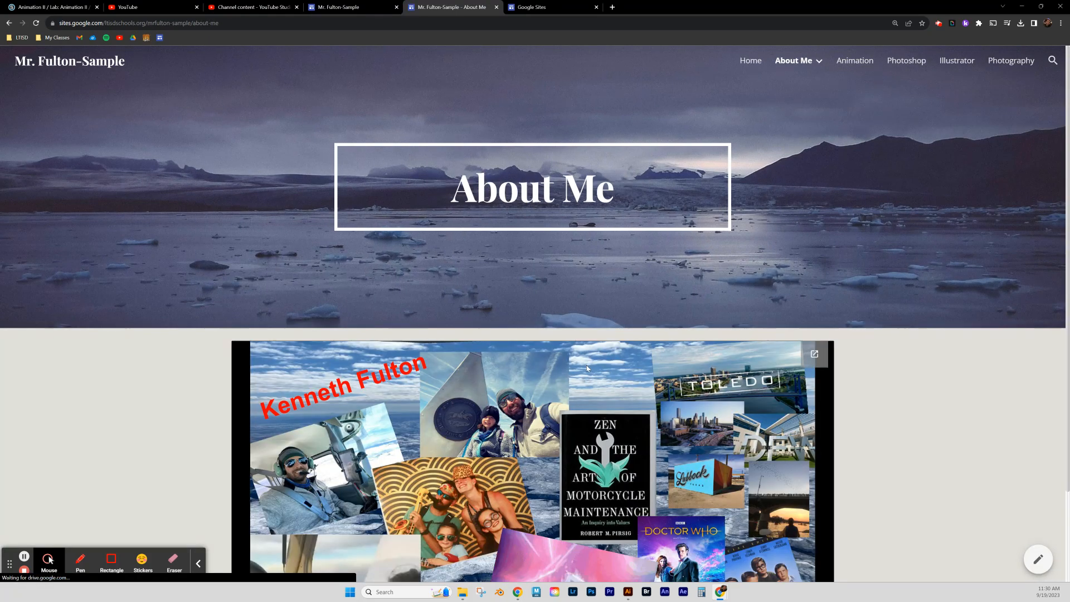
mouse_move(797, 61)
click(791, 87)
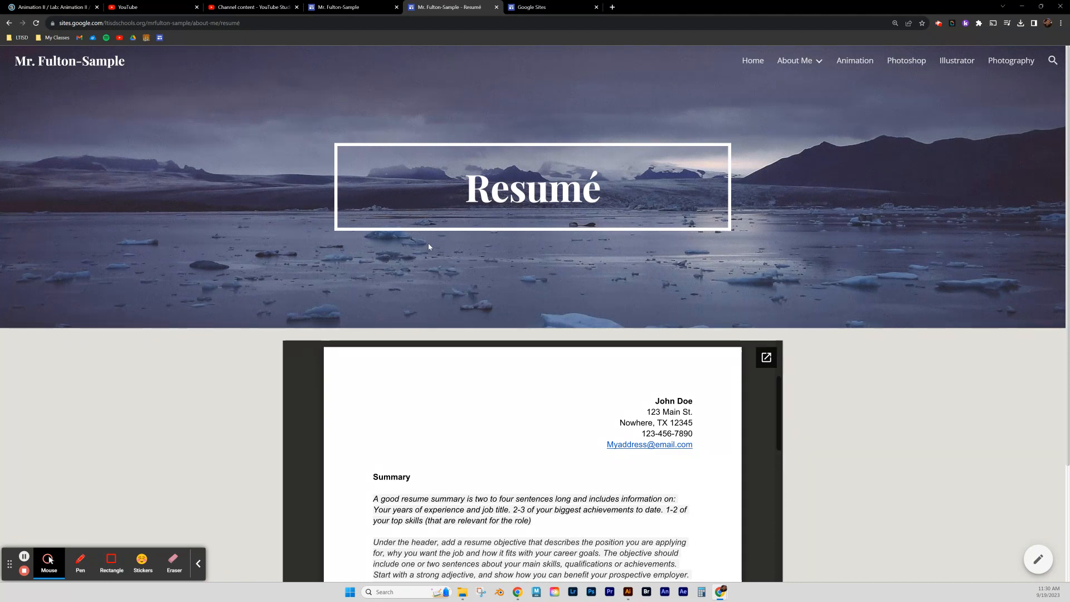
click(352, 9)
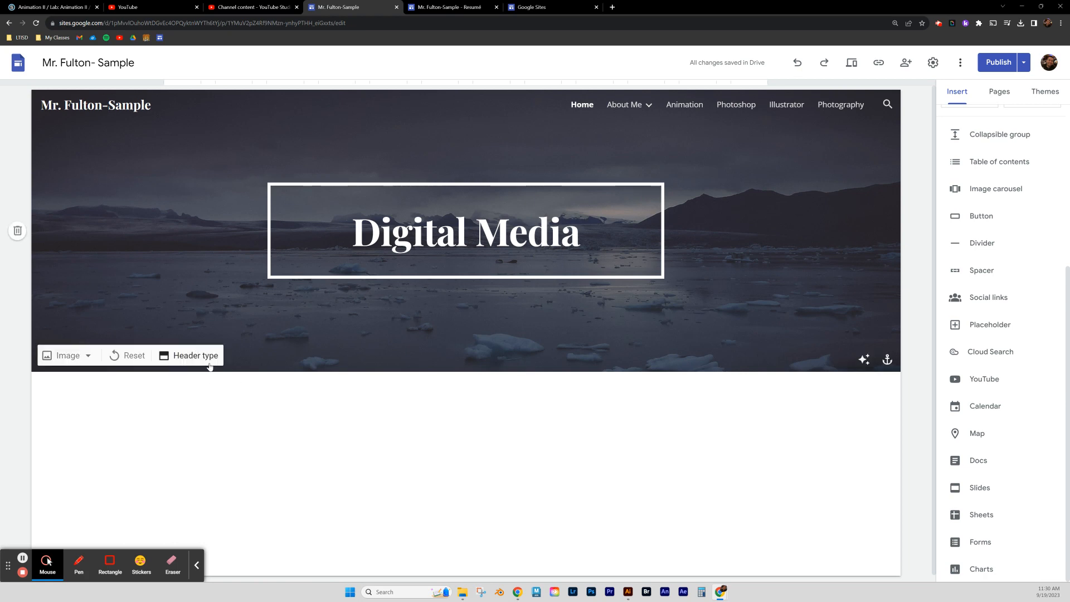
Set the home banner's header type to Cover and republish the site.
click(189, 356)
click(84, 352)
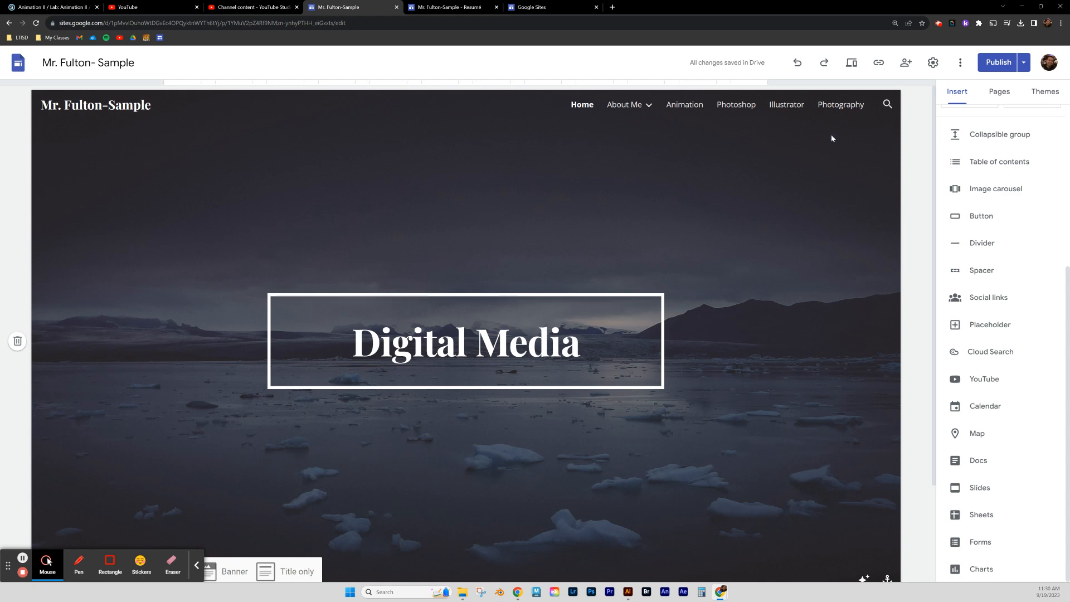
click(995, 62)
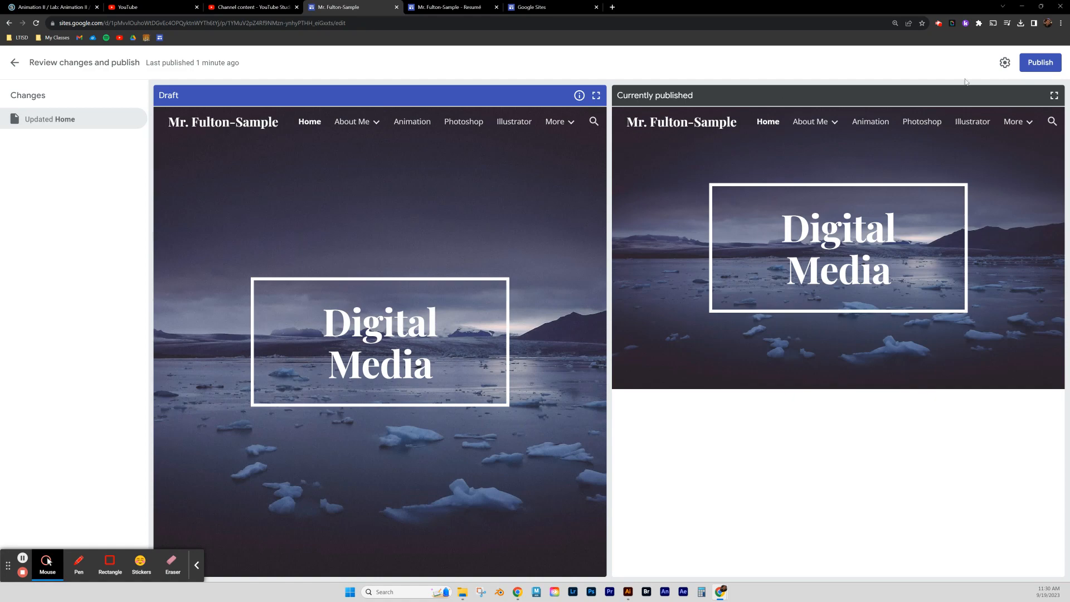
click(1039, 62)
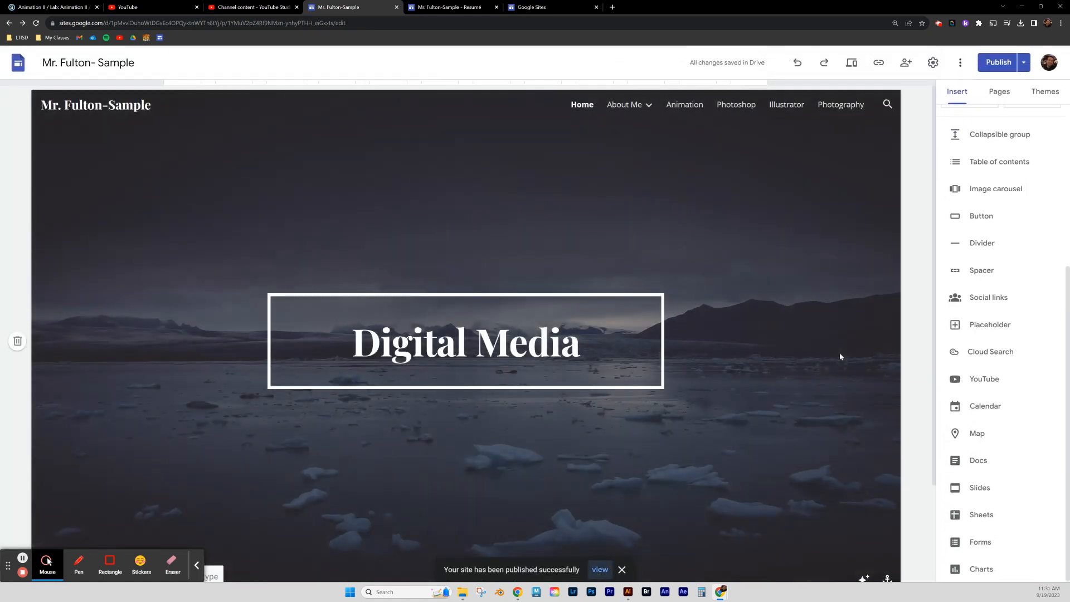
click(471, 8)
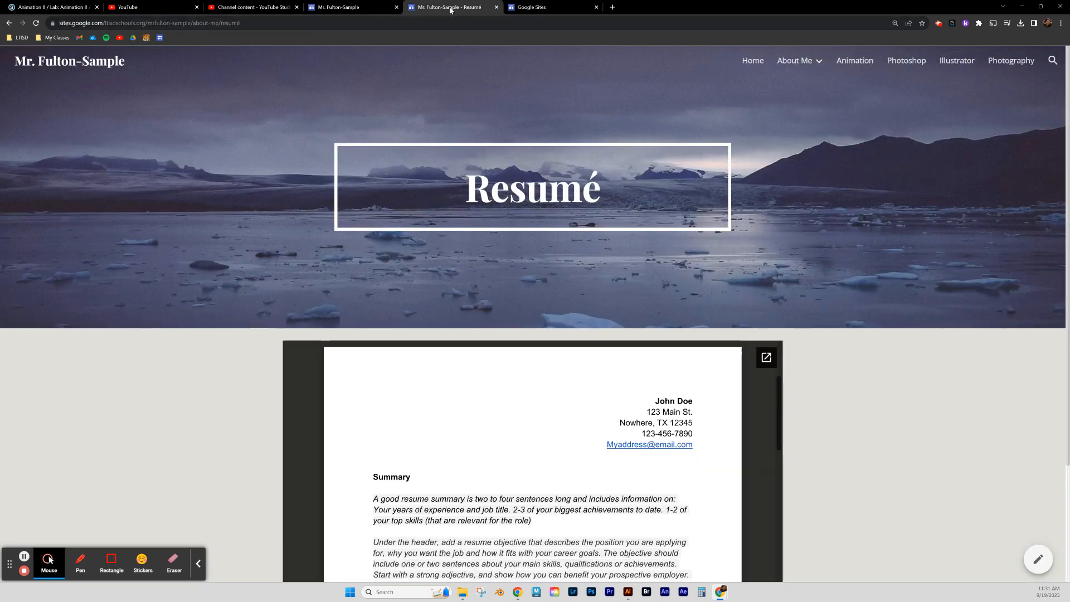
click(36, 23)
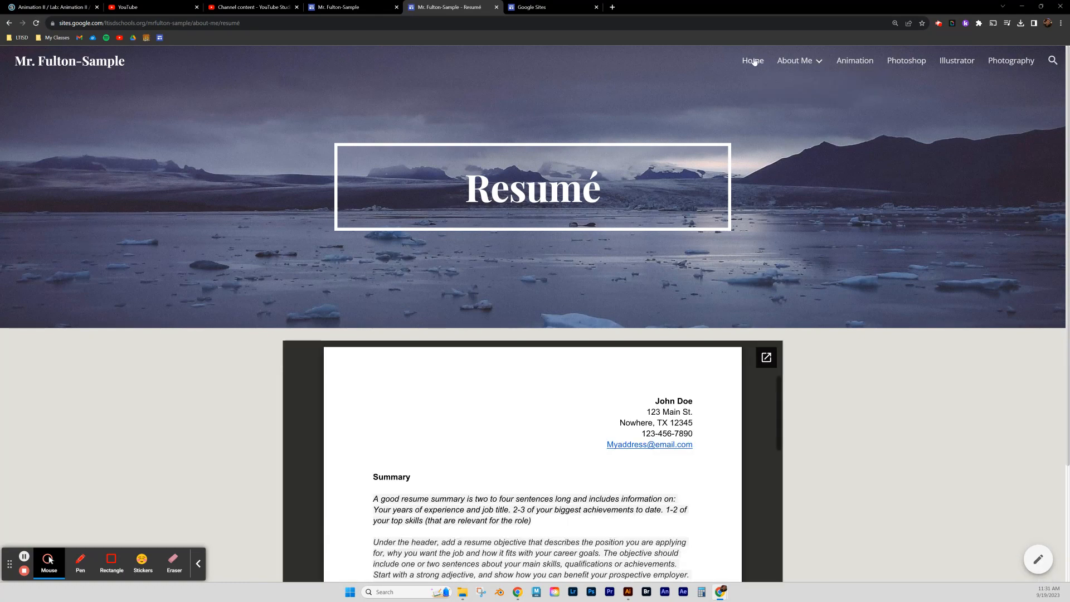
click(752, 60)
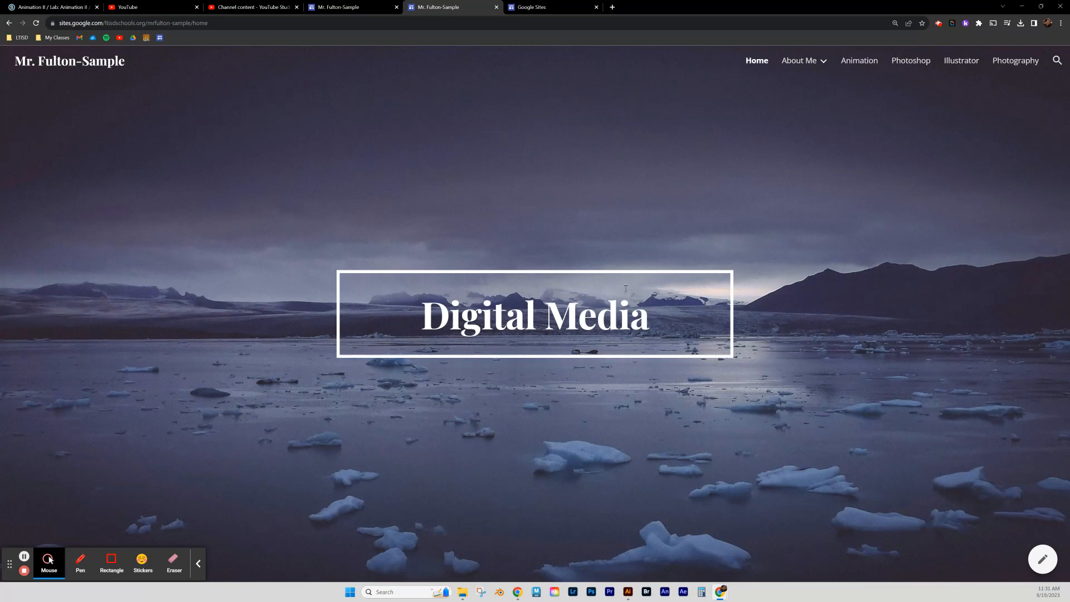
click(355, 8)
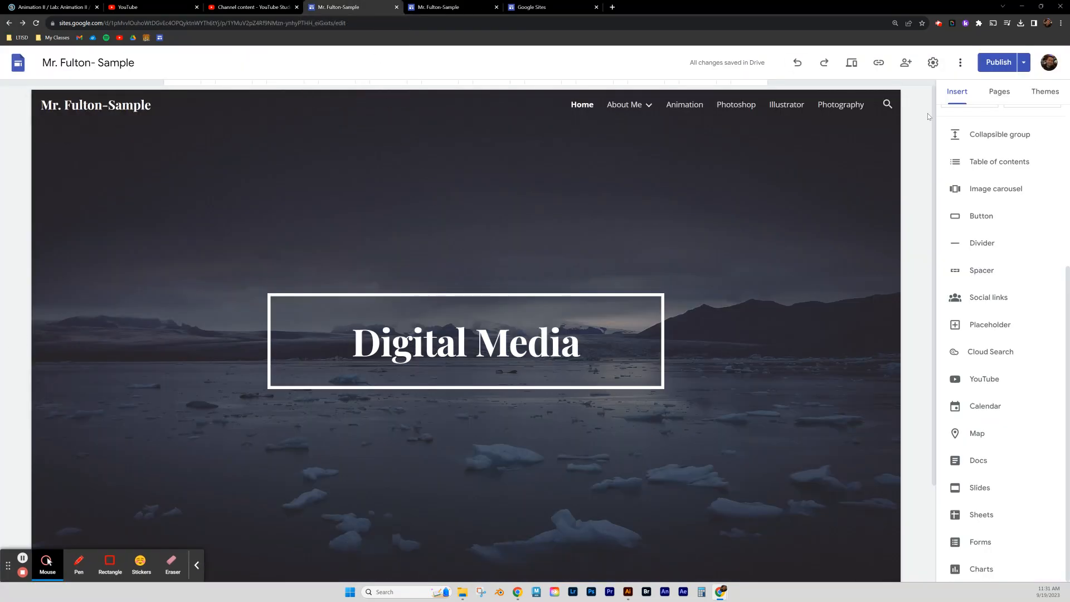
Scroll the Home page down and back up, then open the Publish options dropdown.
scroll(668, 385, down, 2)
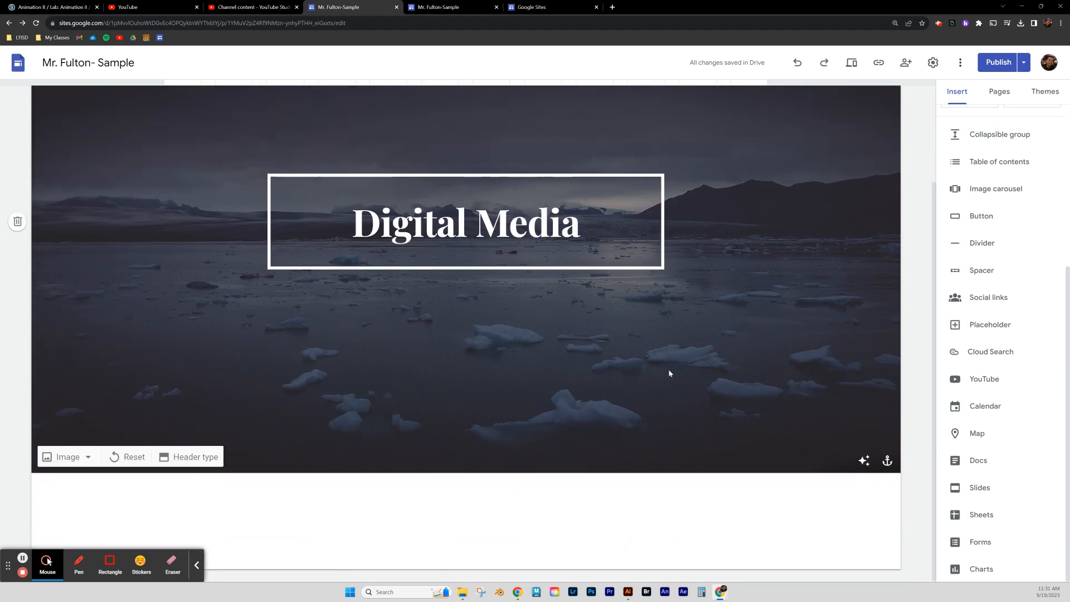
click(198, 567)
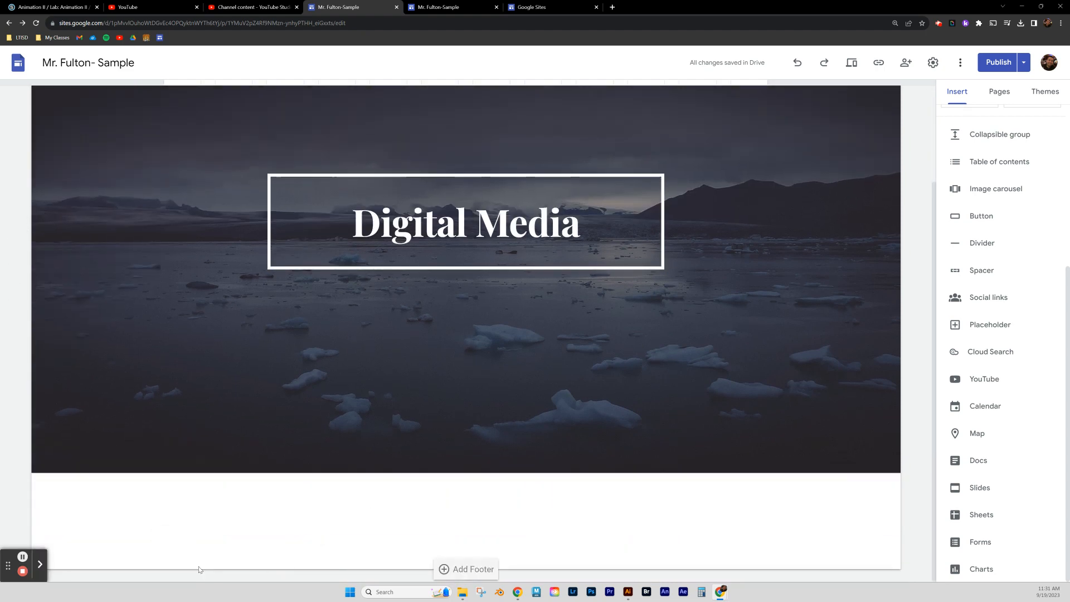
scroll(653, 285, up, 2)
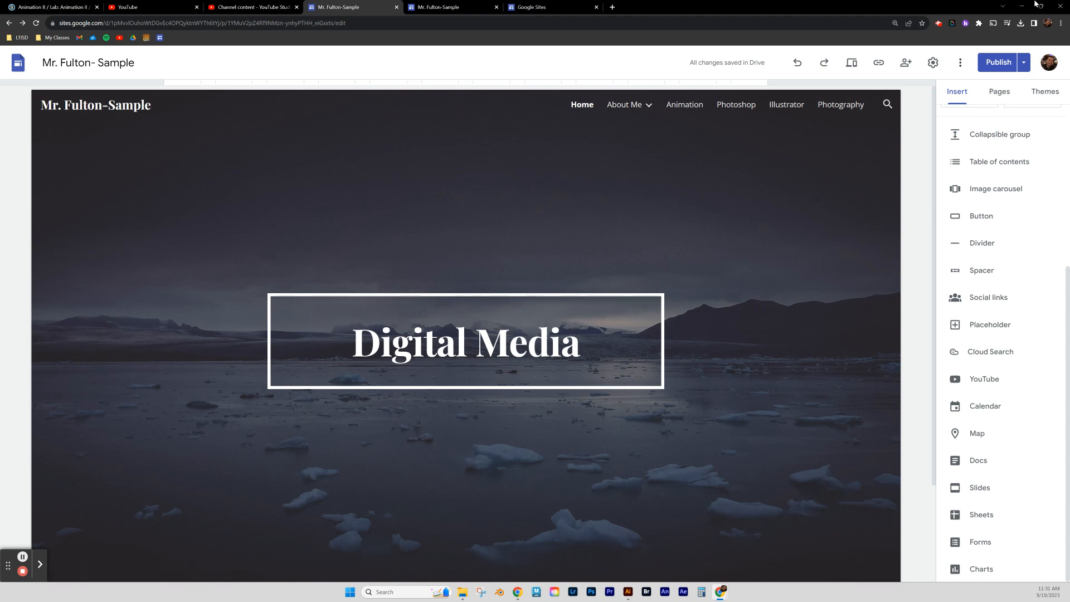
click(1024, 65)
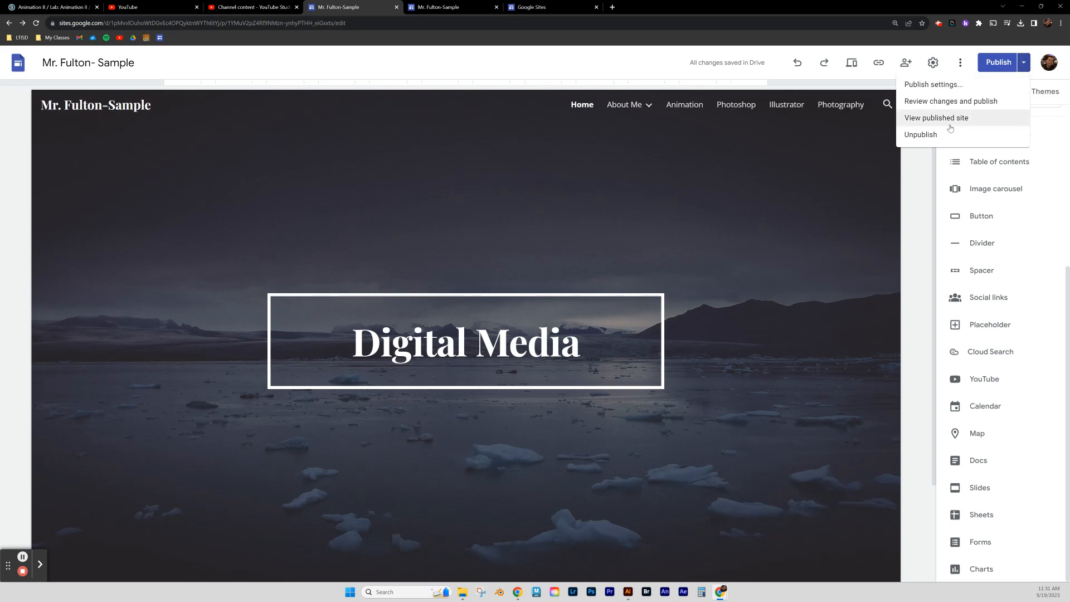
Copy the published home page's URL, then return to the editor and close Publish options.
click(448, 7)
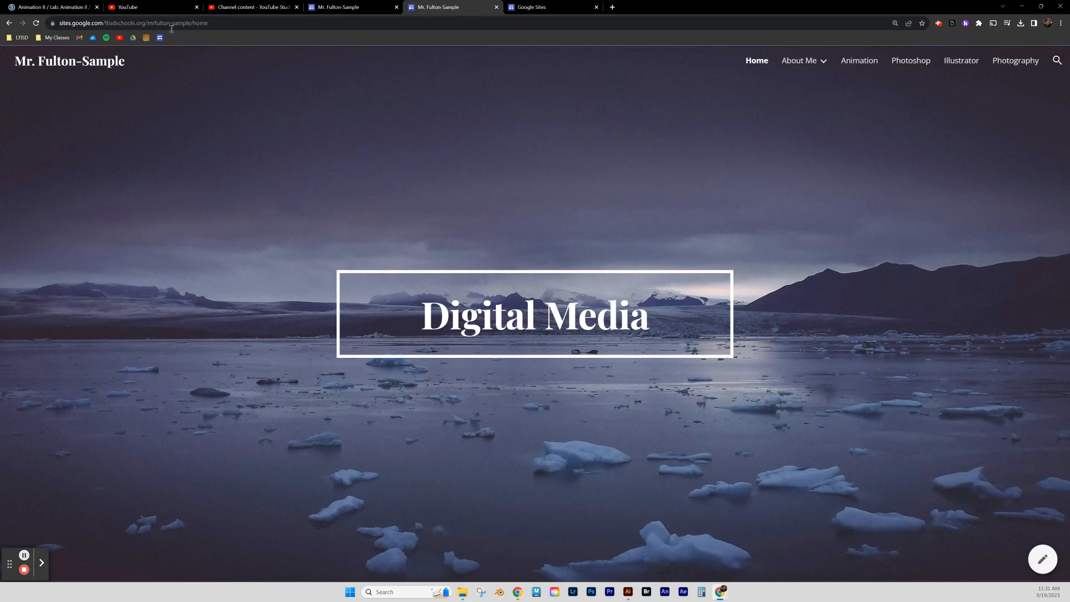
click(150, 24)
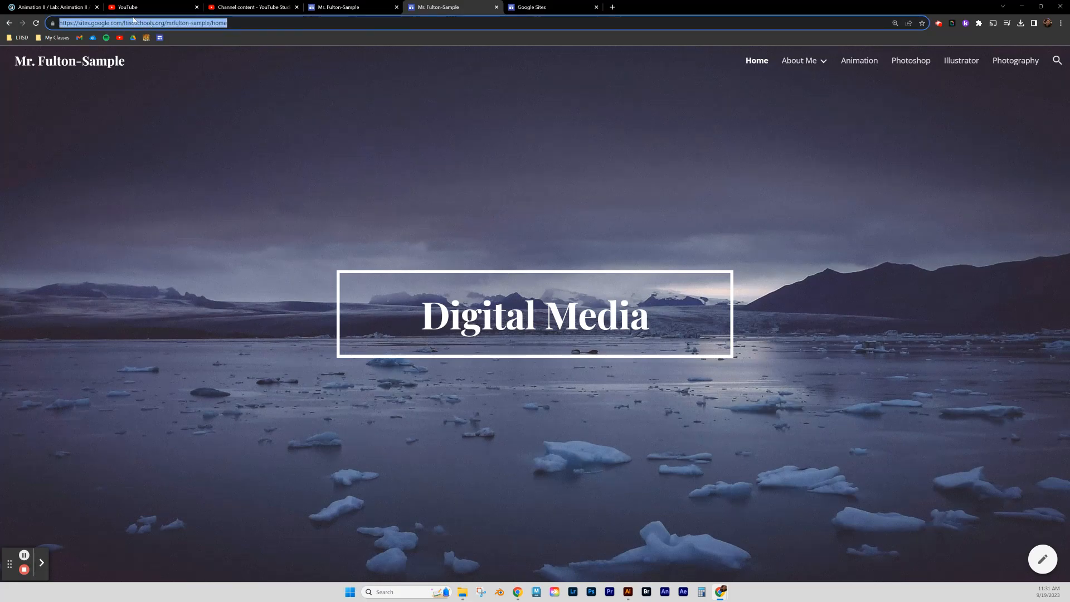
drag(229, 25, 66, 16)
right_click(189, 23)
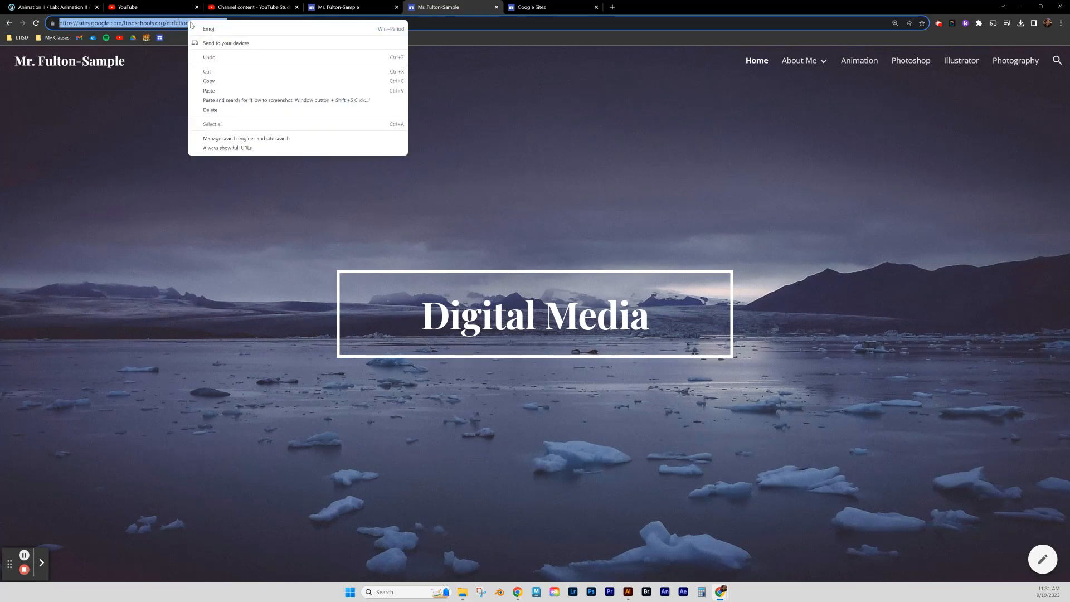
click(223, 81)
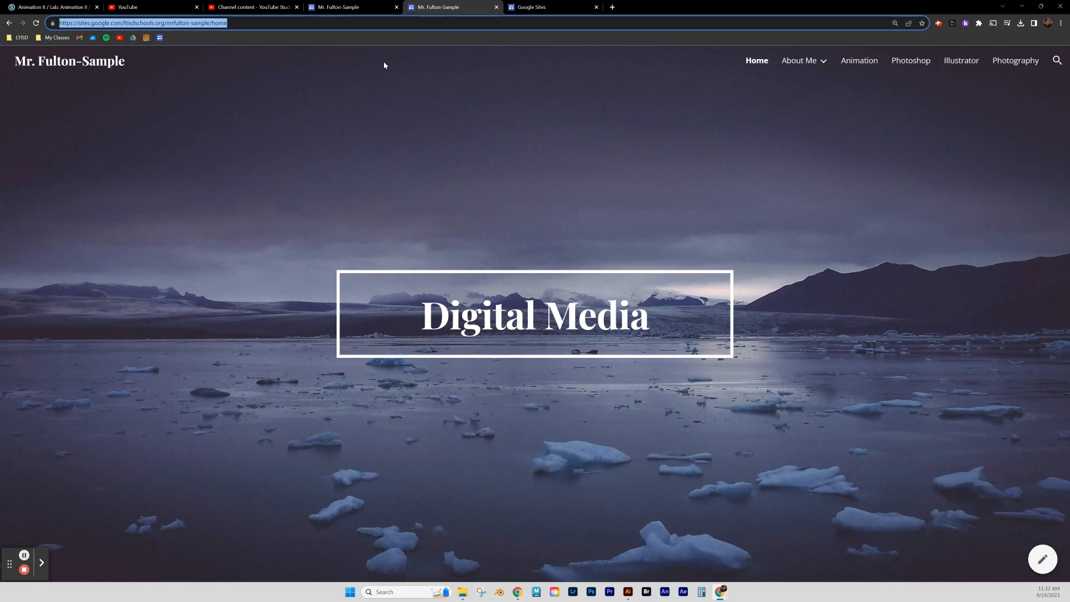
click(346, 7)
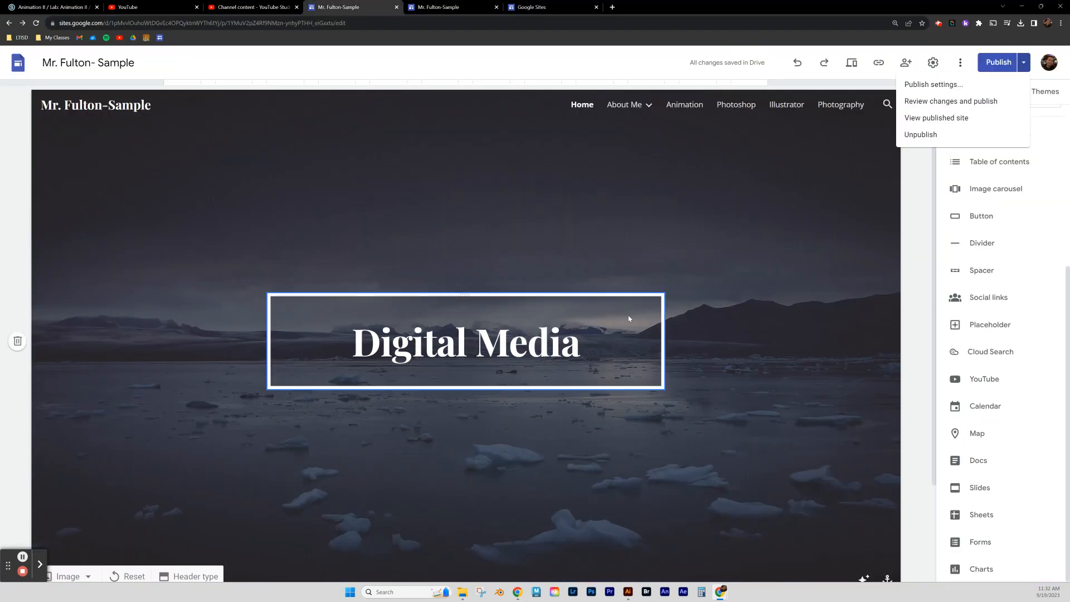
click(613, 69)
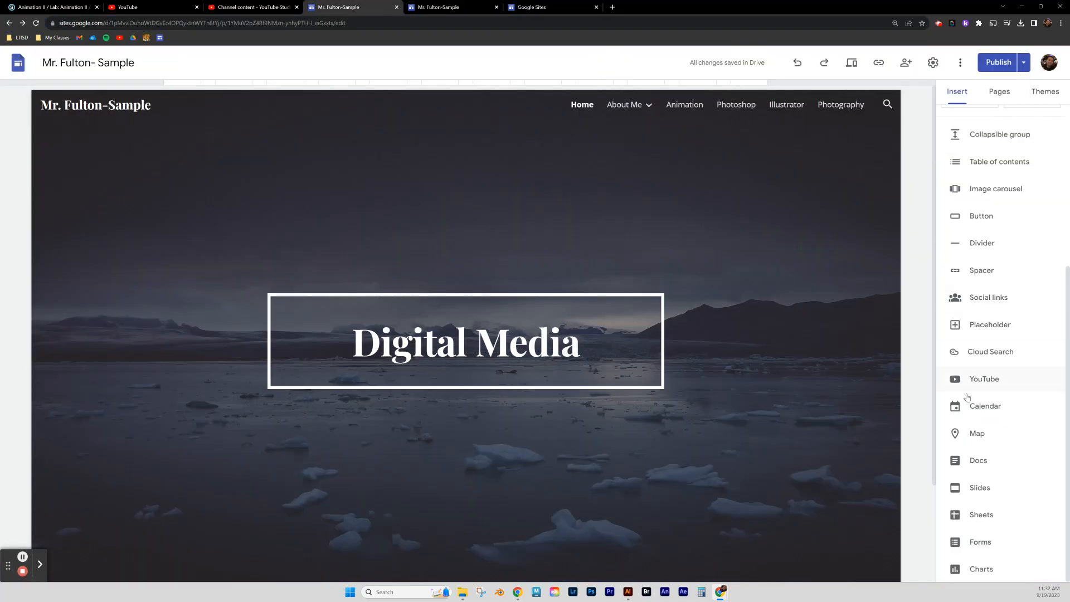